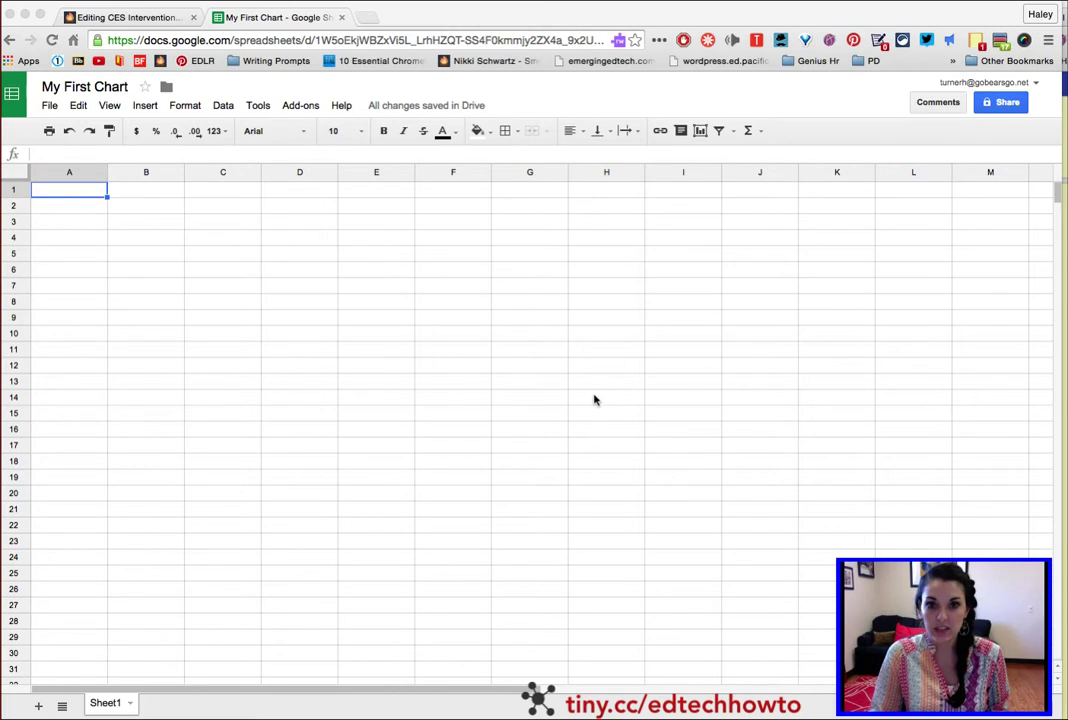
Step: Enter the heading "Favorite Soda" in cell A1
{"action": "left_click", "coordinate": [52, 87]}
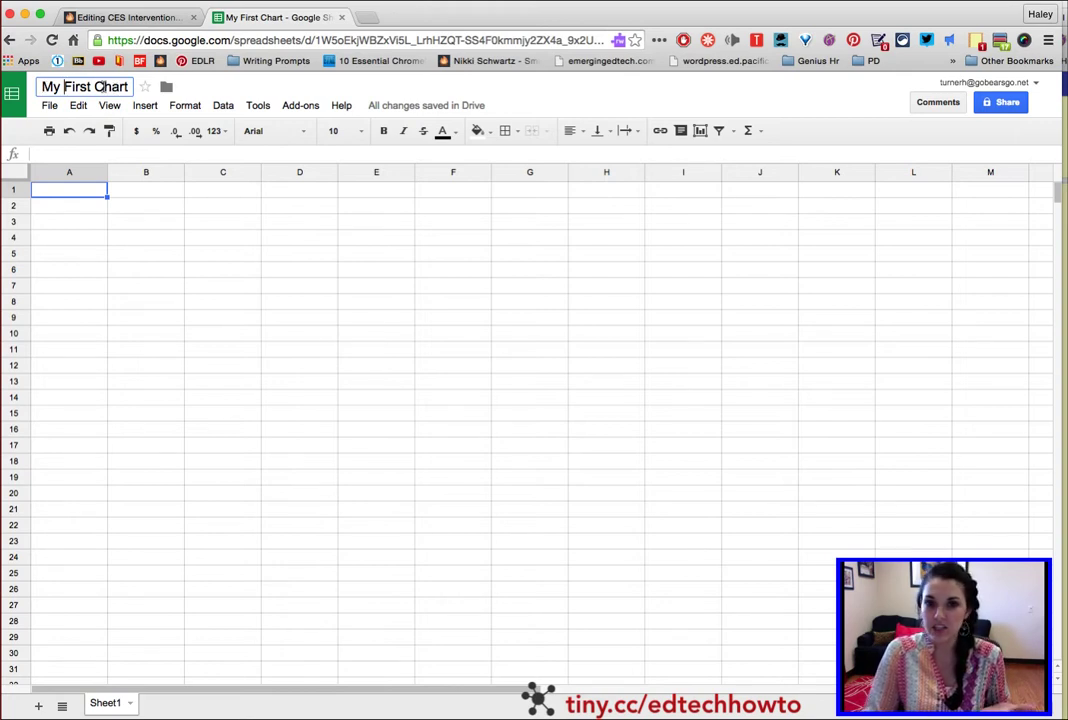
{"action": "left_click", "coordinate": [79, 219]}
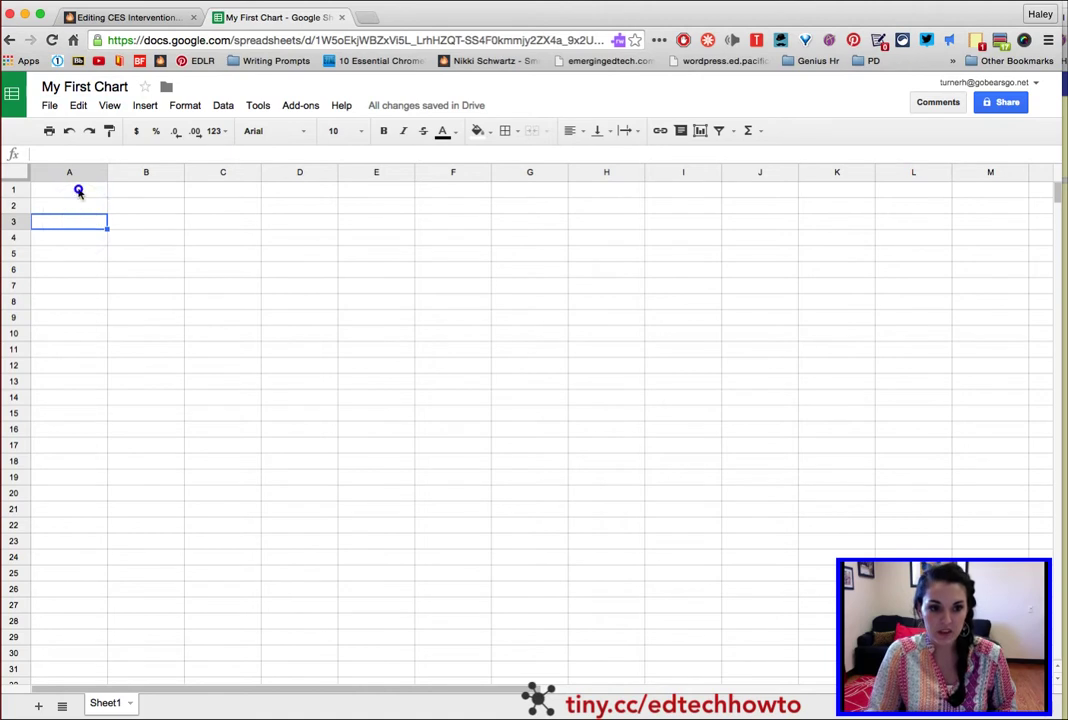
{"action": "left_click", "coordinate": [79, 190]}
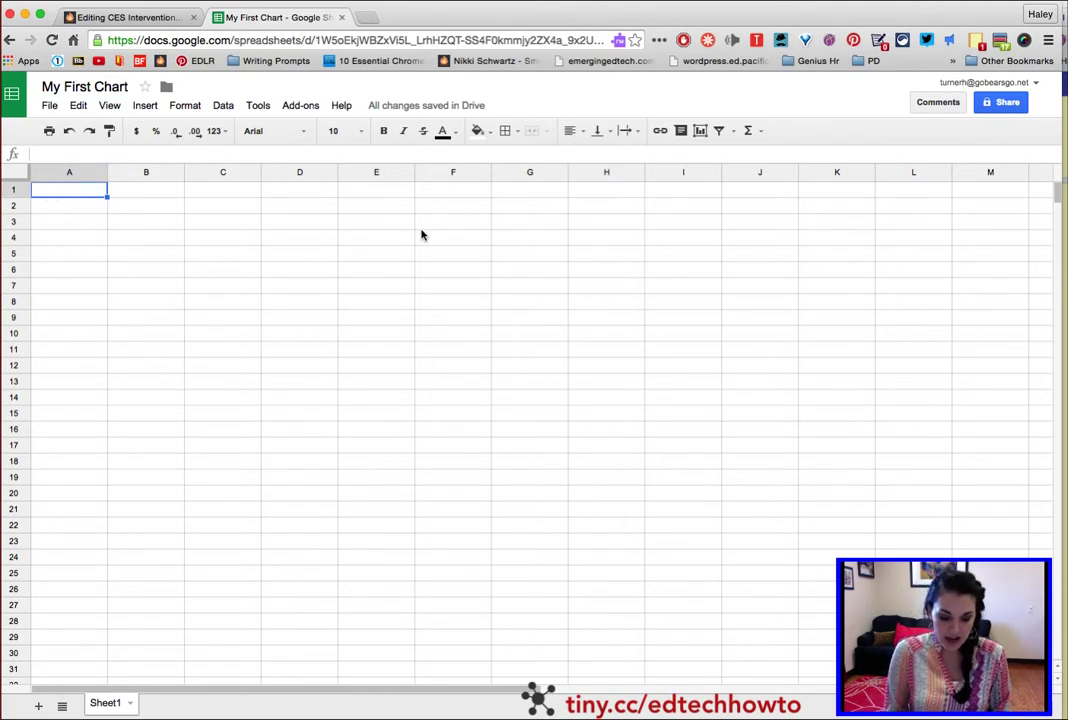
{"action": "type", "text": "Favor"}
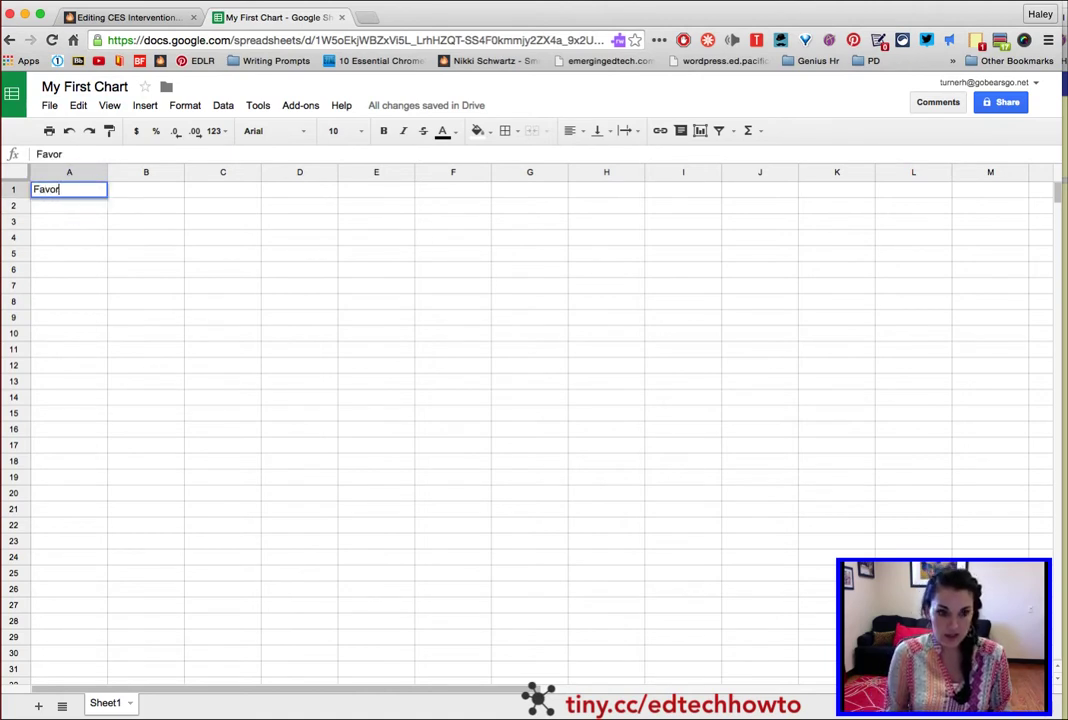
{"action": "type", "text": "ite"}
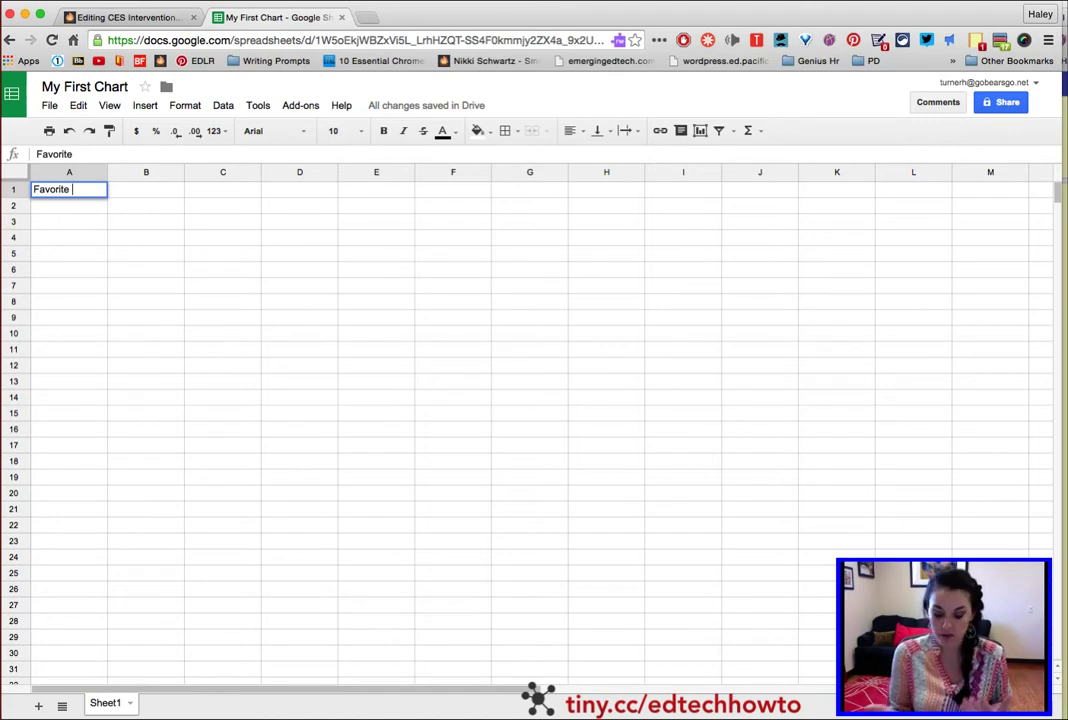
{"action": "type", "text": "Soda"}
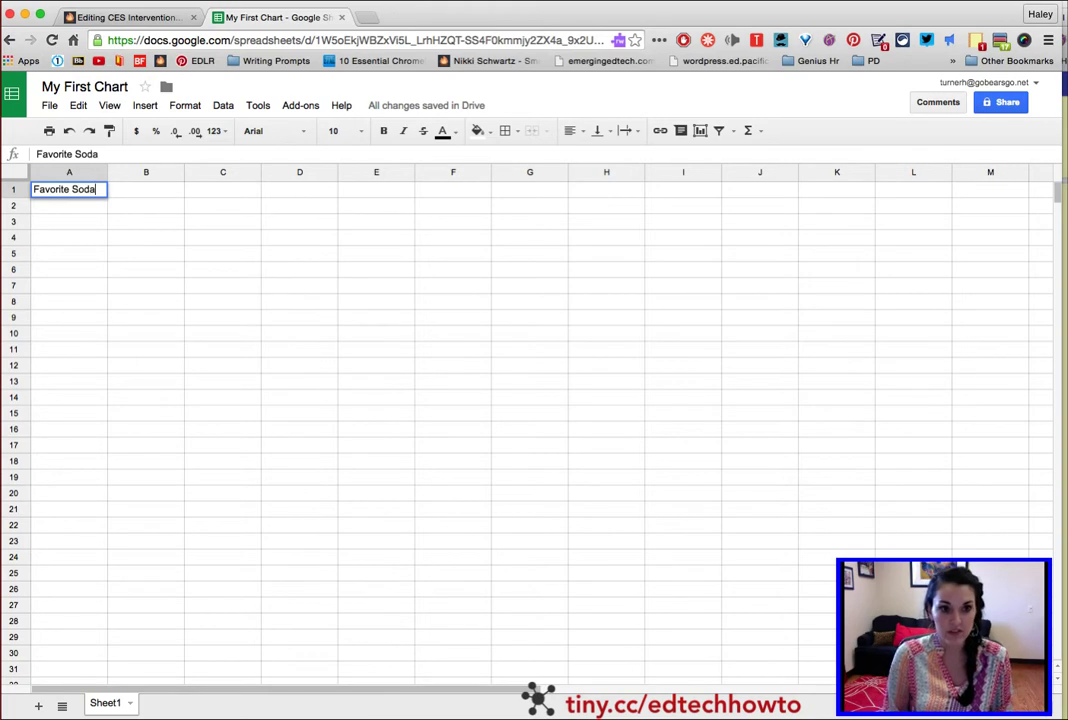
{"action": "key", "text": "Return"}
{"action": "key", "text": "Return"}
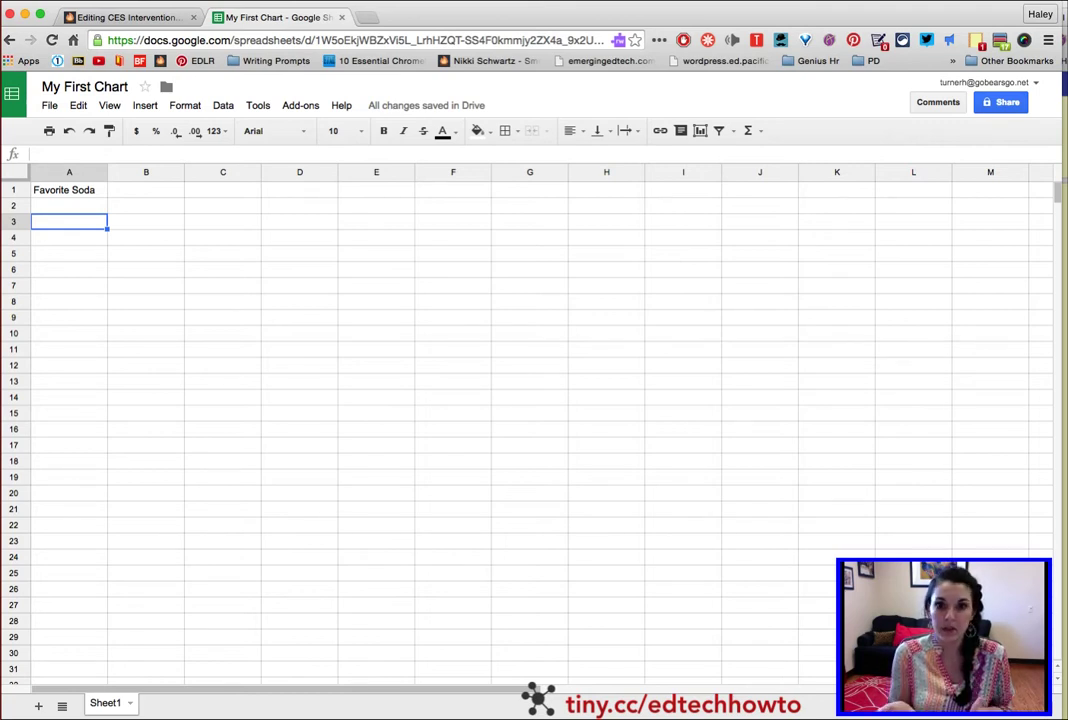
Step: Enter the column header "Drinks" in A3 and list Coke, Dr. Pepper and Pepsi in A4 to A6
{"action": "type", "text": "Drink"}
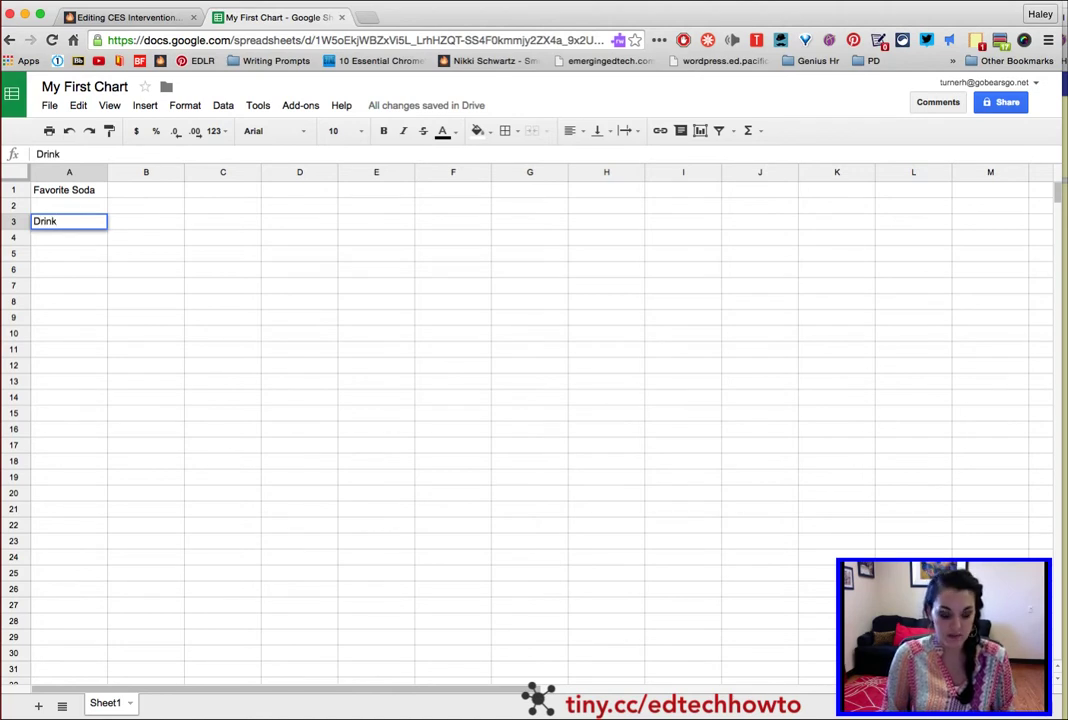
{"action": "type", "text": "s"}
{"action": "key", "text": "Return"}
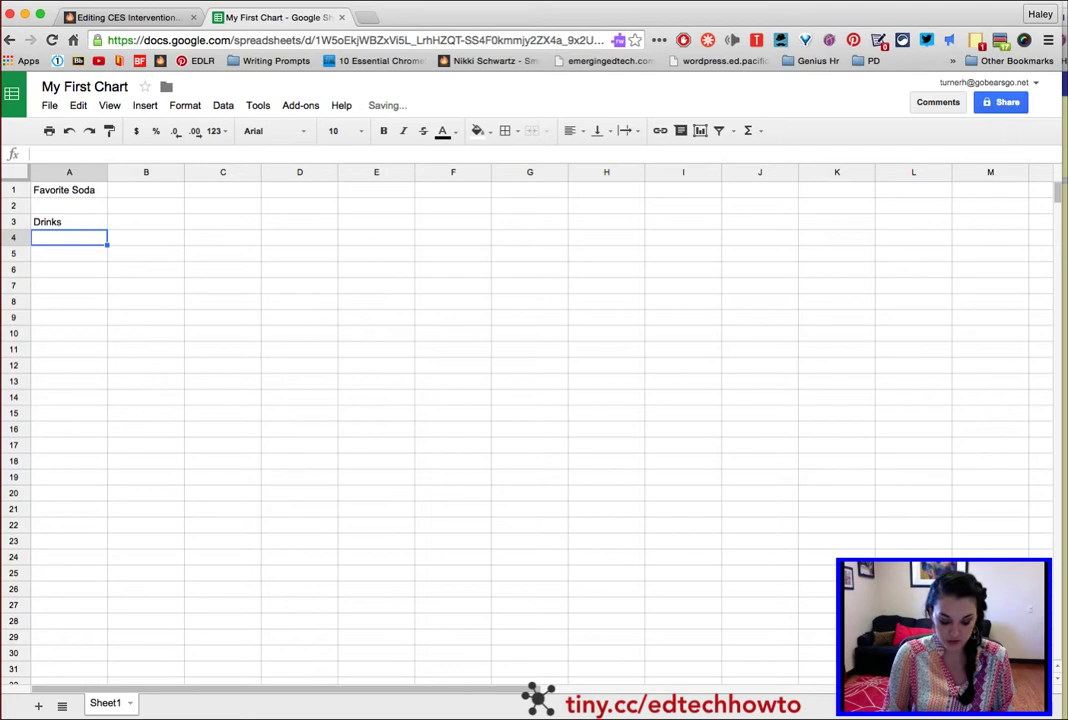
{"action": "type", "text": "Coke"}
{"action": "key", "text": "Return"}
{"action": "type", "text": "Dr. Pepper"}
{"action": "key", "text": "Return"}
{"action": "type", "text": "Pepsi"}
{"action": "key", "text": "Return"}
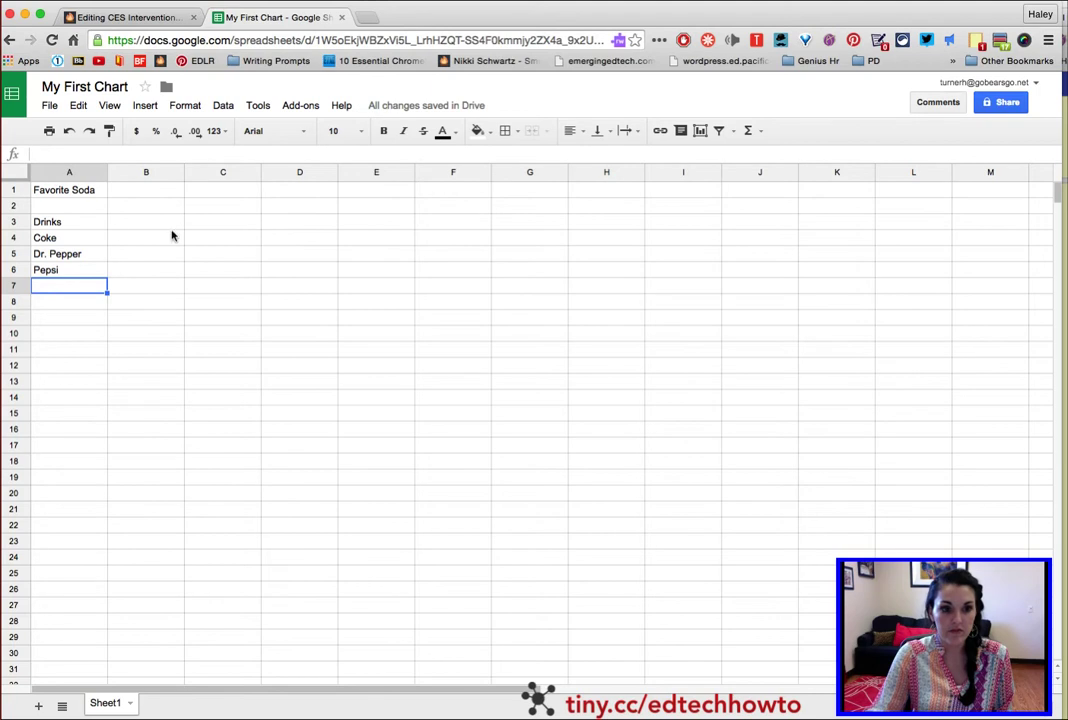
Step: Enter the header "Number of Votes" in B3 and the values 24, 27 and 19 in B4 to B6
{"action": "left_click", "coordinate": [140, 220]}
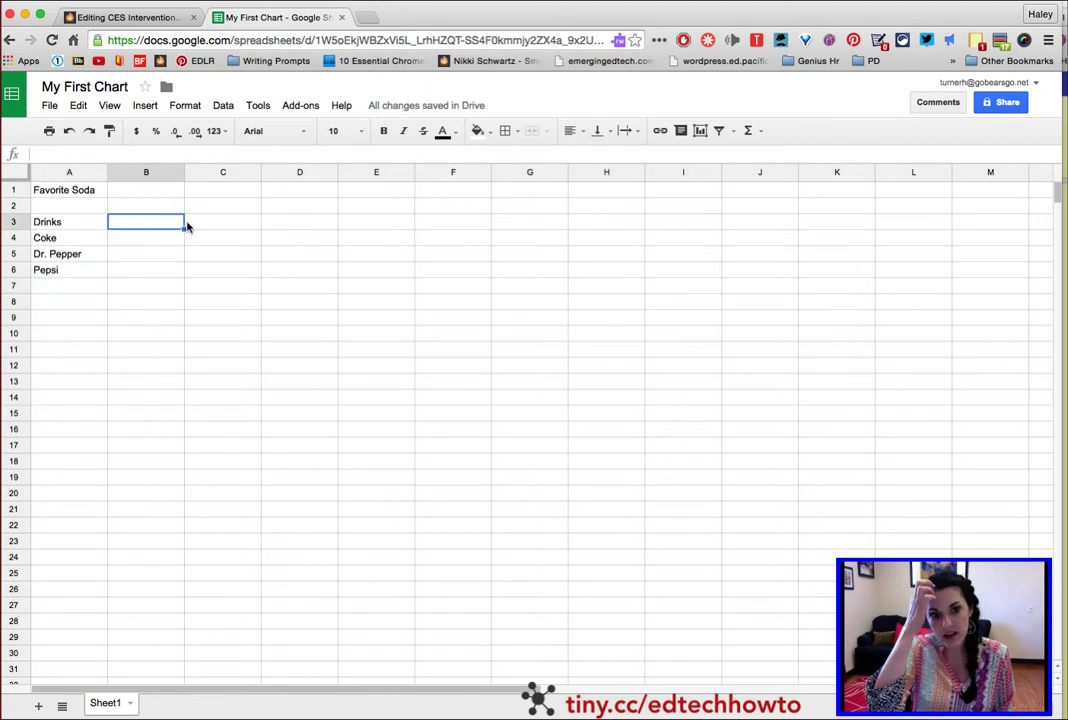
{"action": "type", "text": "Numbe"}
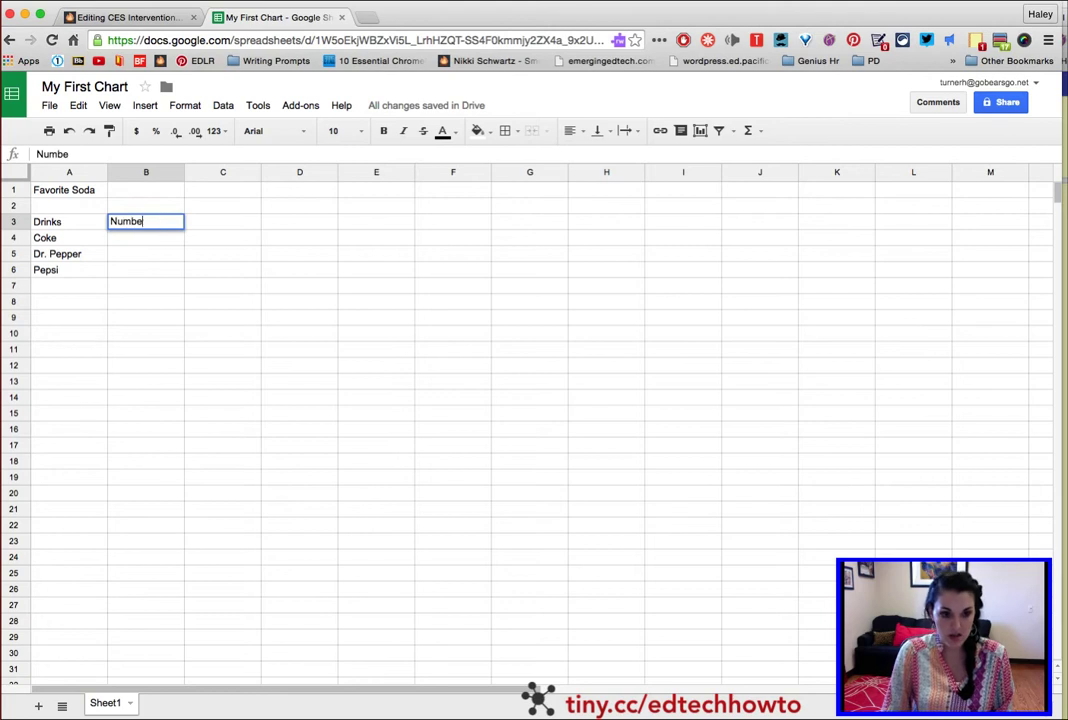
{"action": "type", "text": "r of Votes"}
{"action": "key", "text": "Return"}
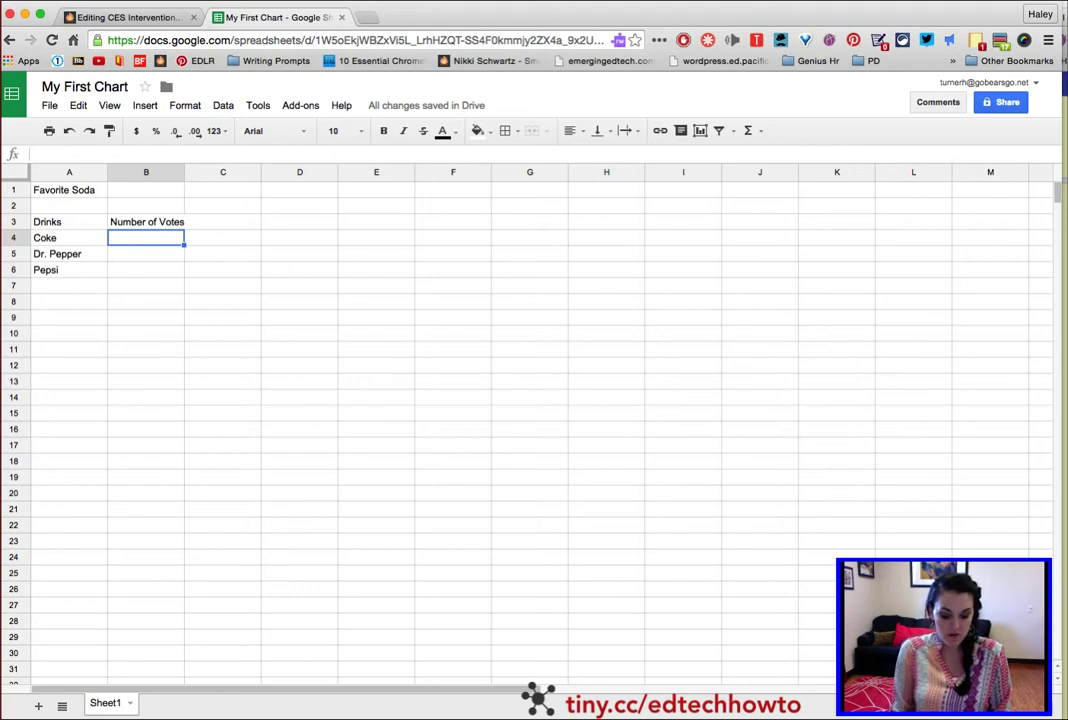
{"action": "type", "text": "24"}
{"action": "key", "text": "Return"}
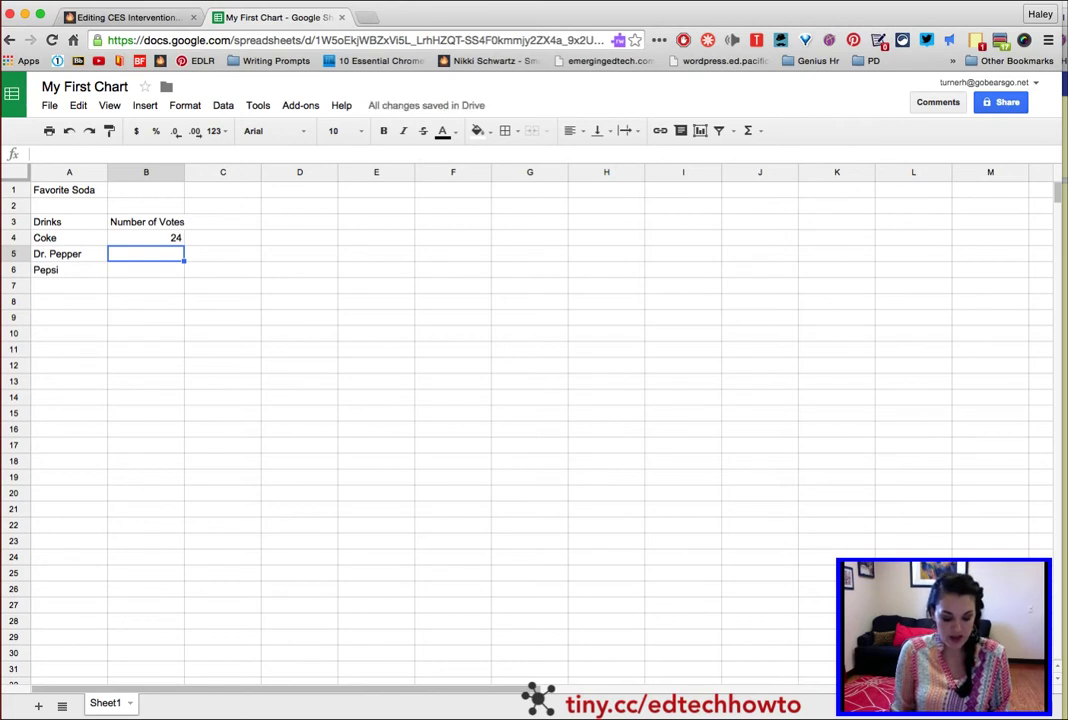
{"action": "type", "text": "27"}
{"action": "key", "text": "Return"}
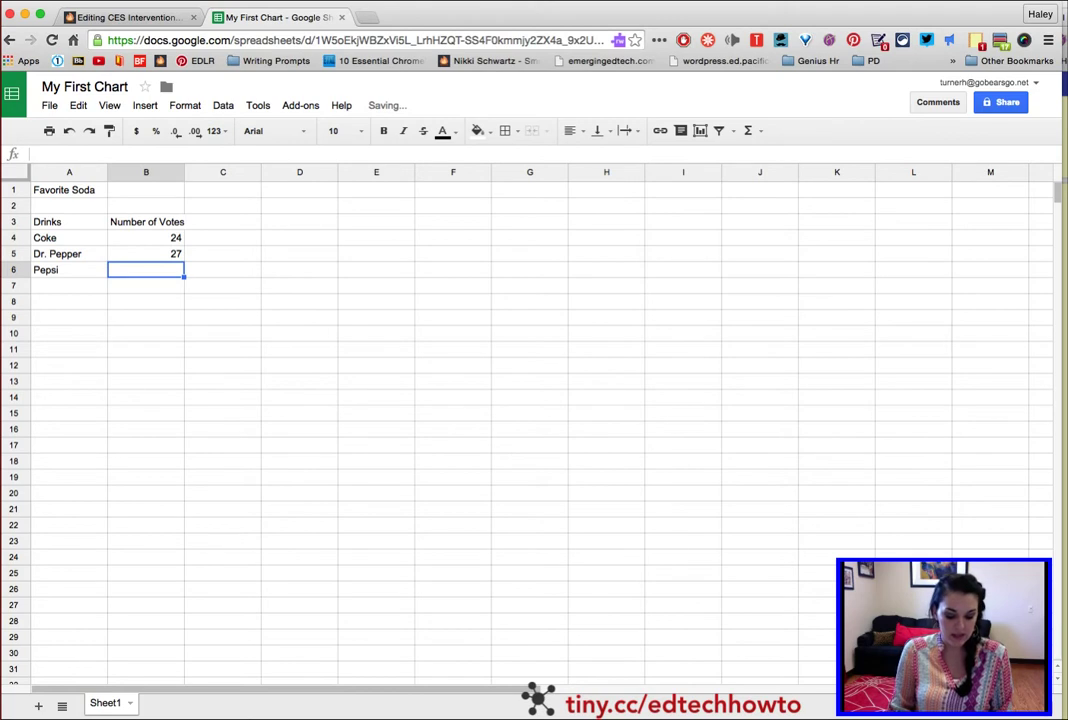
{"action": "type", "text": "19"}
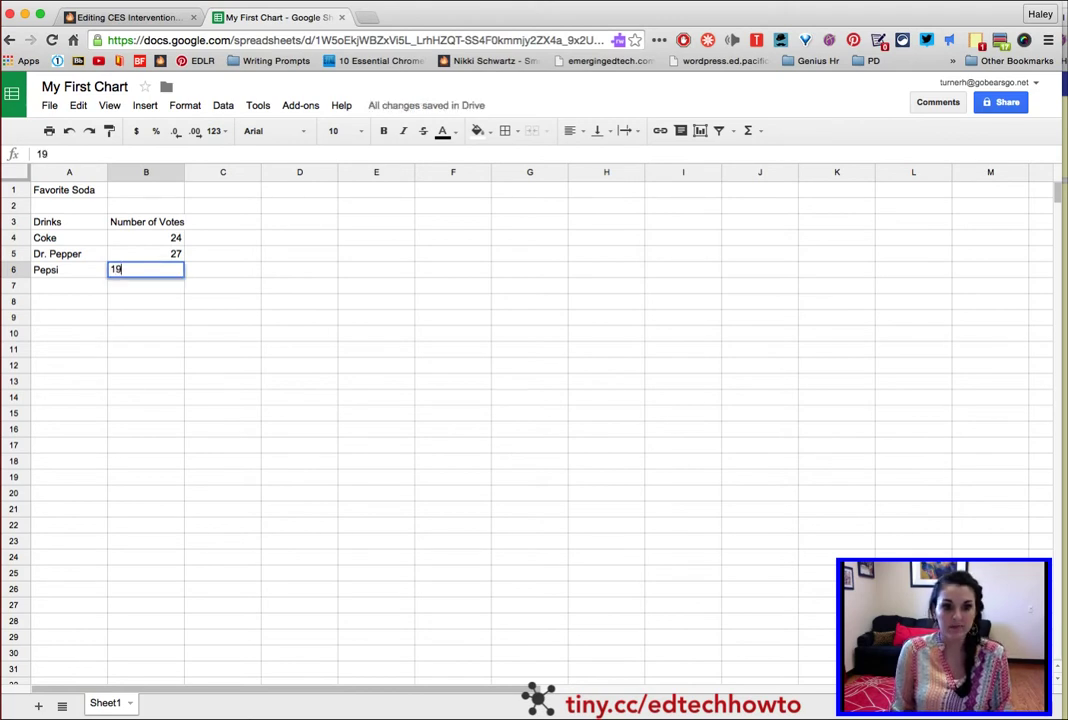
{"action": "key", "text": "Return"}
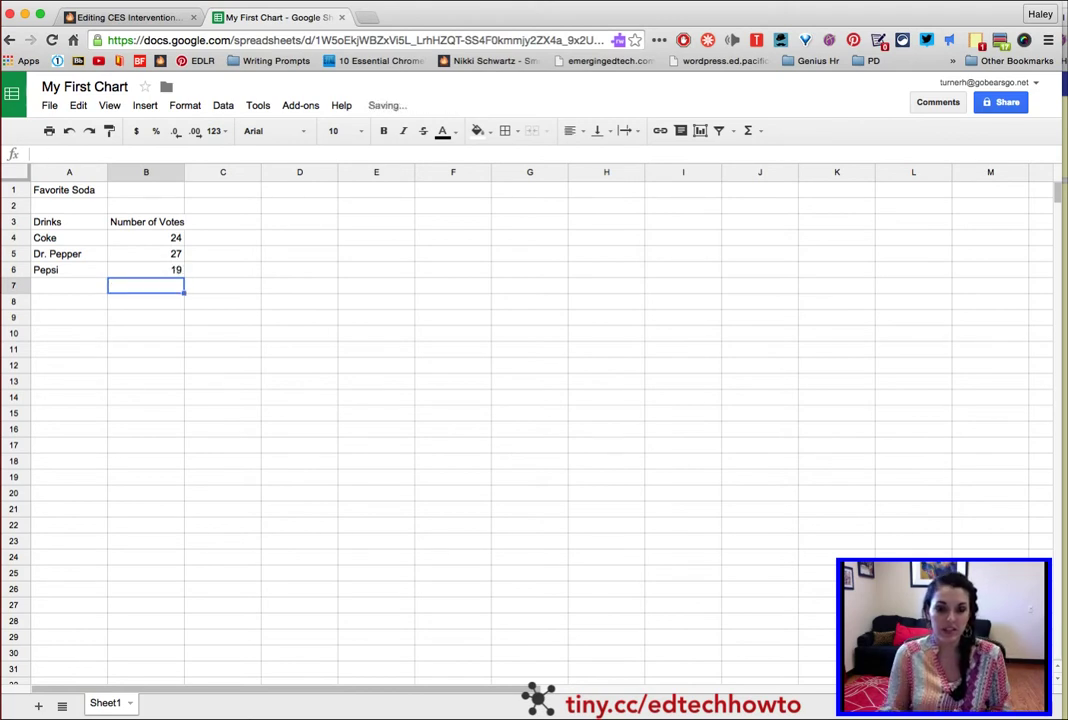
Step: Start a chart from the data range A3:B6 and choose the recommended vertical column chart
{"action": "left_click_drag", "start_coordinate": [38, 222], "coordinate": [114, 267]}
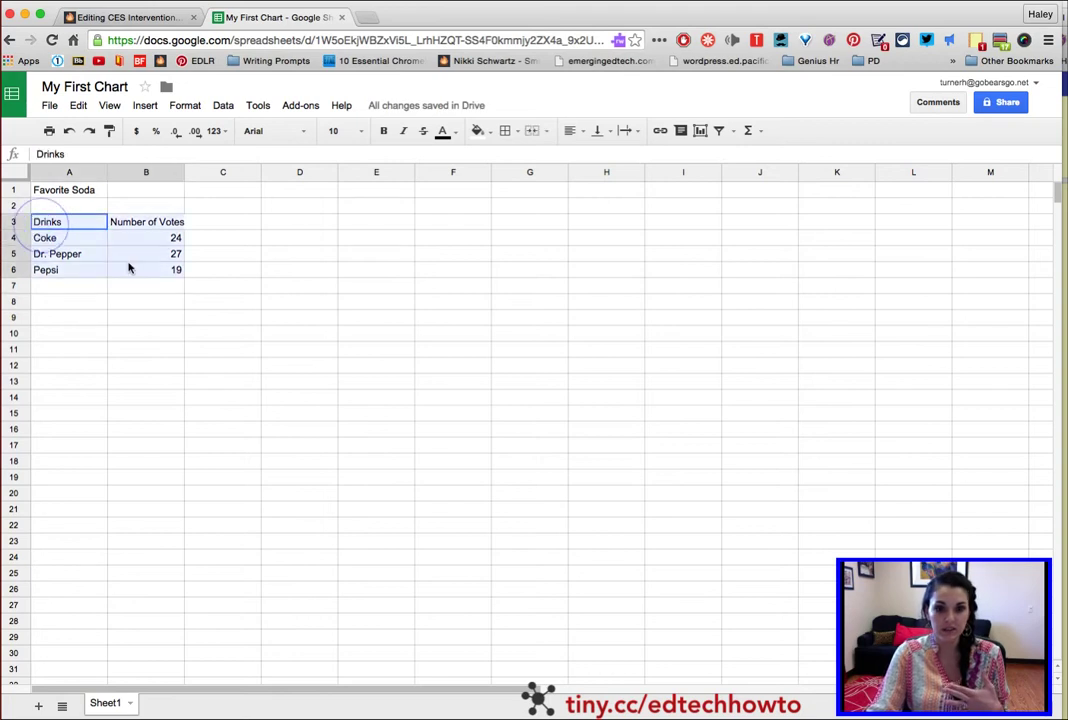
{"action": "left_click", "coordinate": [168, 252]}
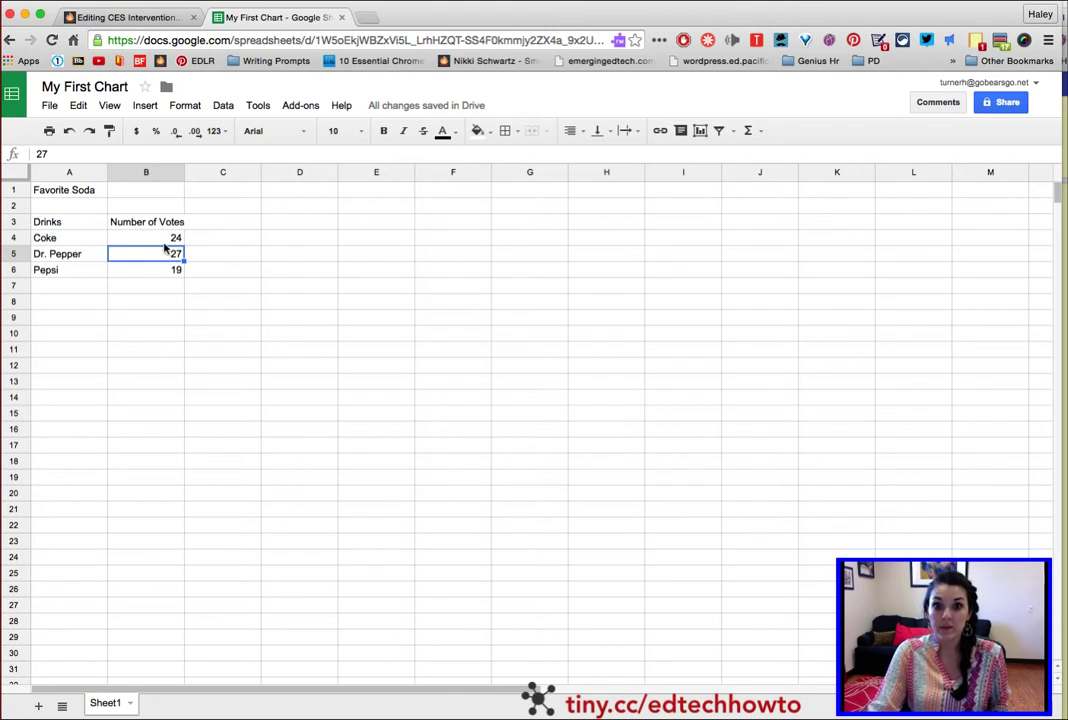
{"action": "left_click", "coordinate": [71, 223]}
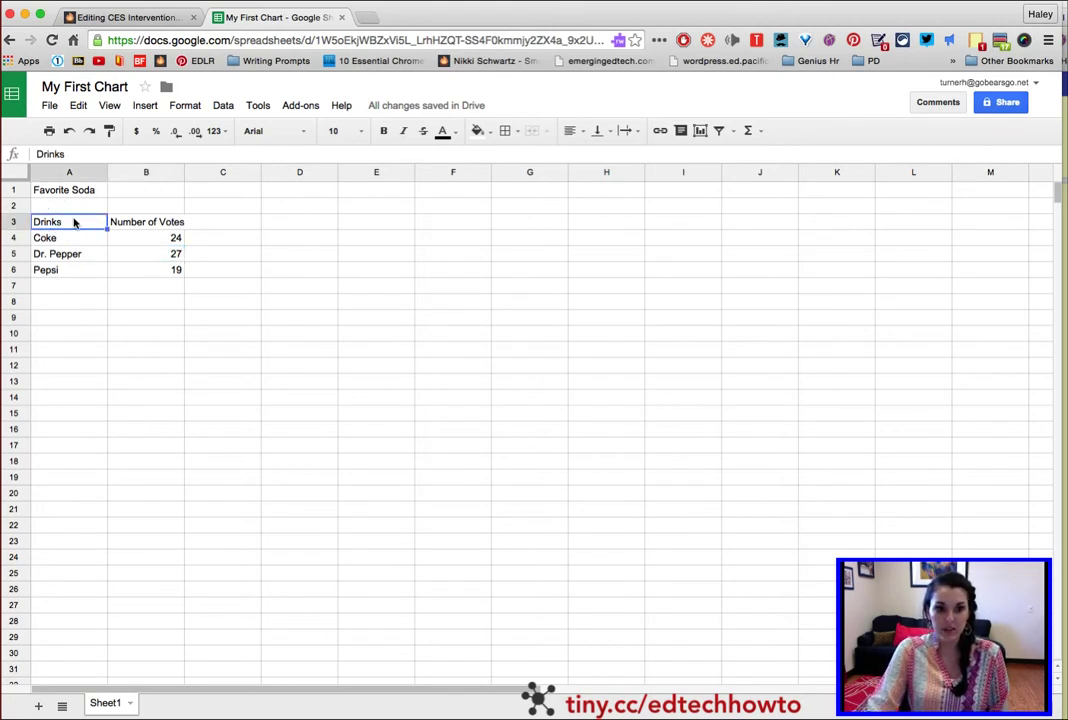
{"action": "left_click_drag", "start_coordinate": [73, 223], "coordinate": [81, 269]}
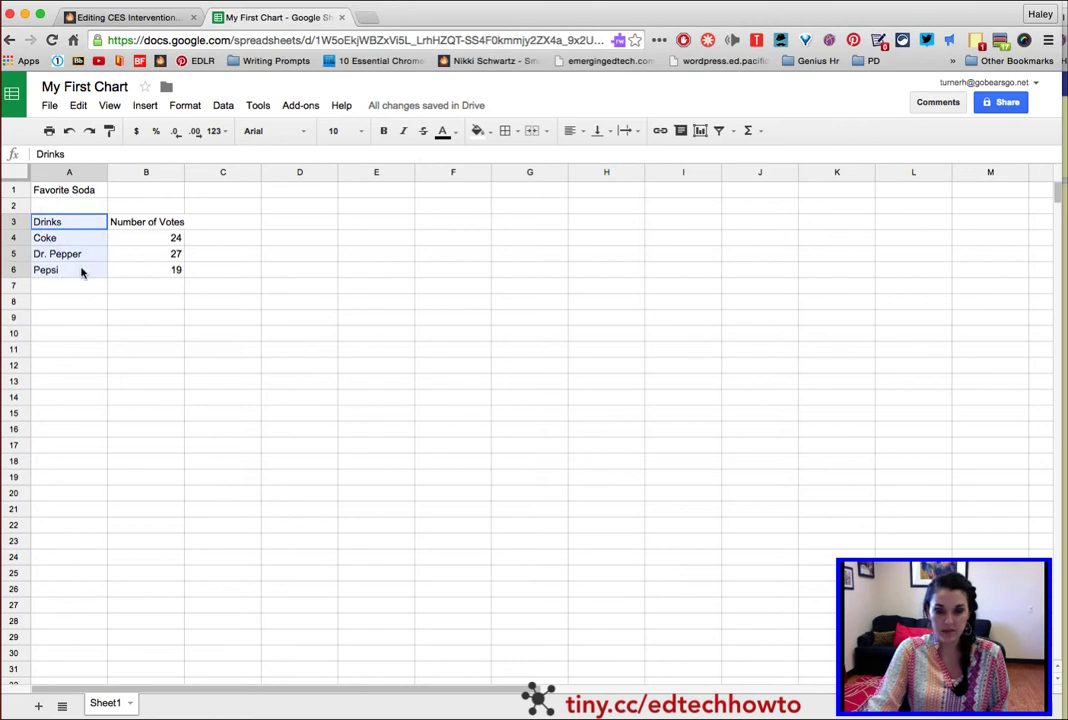
{"action": "left_click_drag", "start_coordinate": [81, 269], "coordinate": [144, 277]}
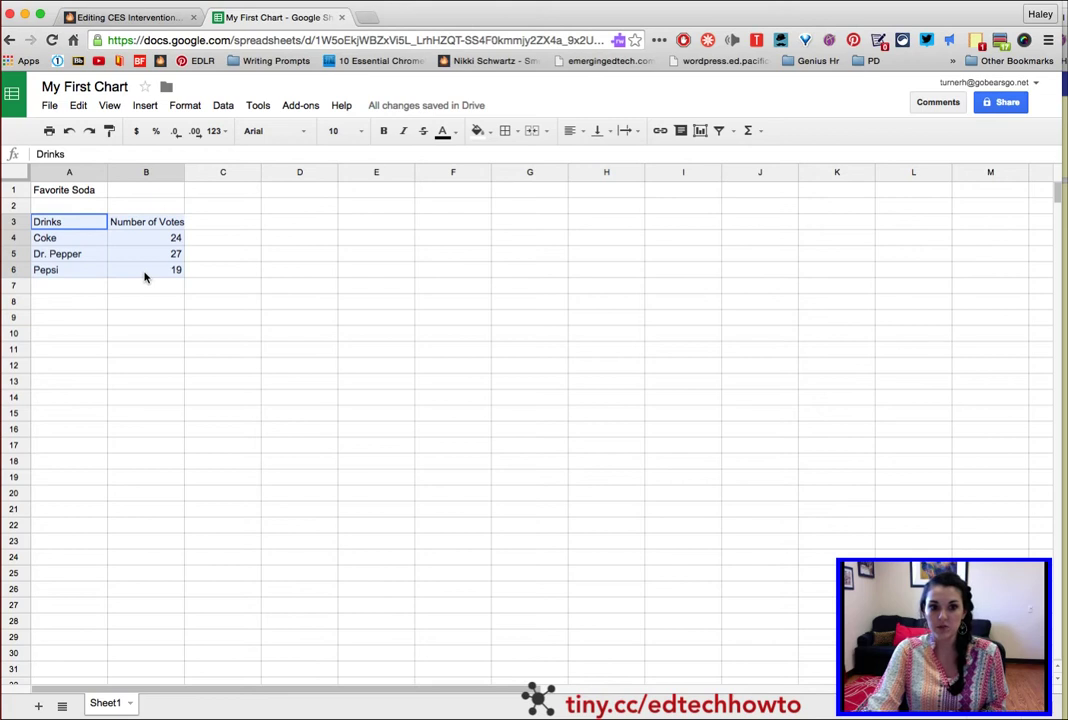
{"action": "left_click_drag", "start_coordinate": [157, 279], "coordinate": [157, 279]}
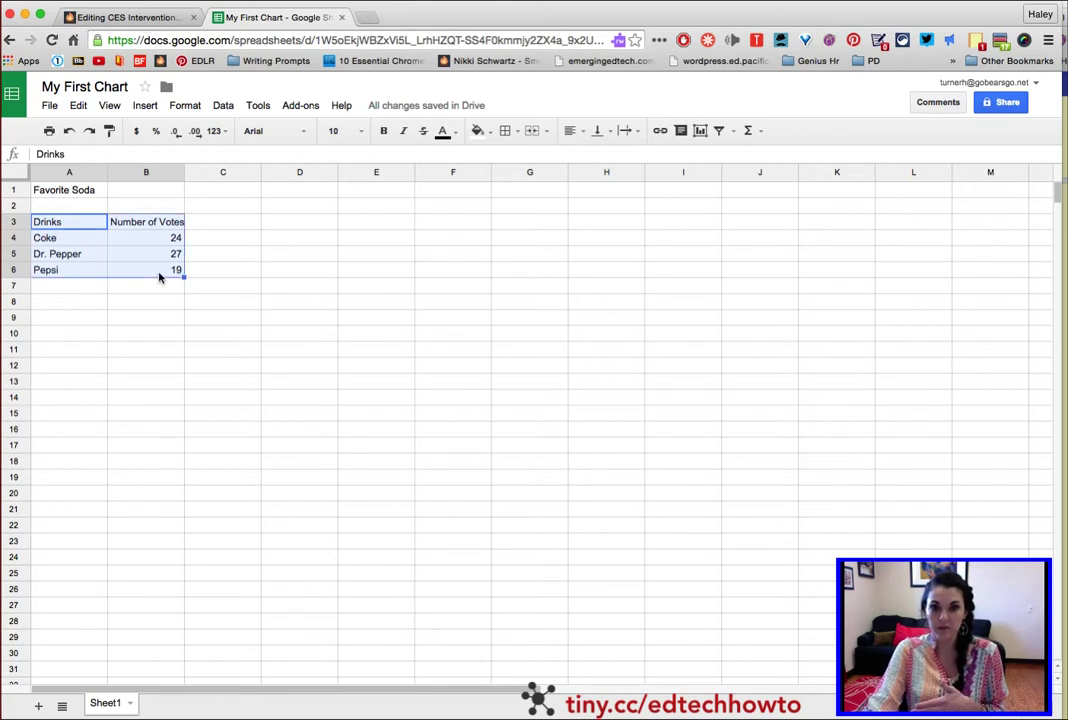
{"action": "left_click", "coordinate": [146, 106]}
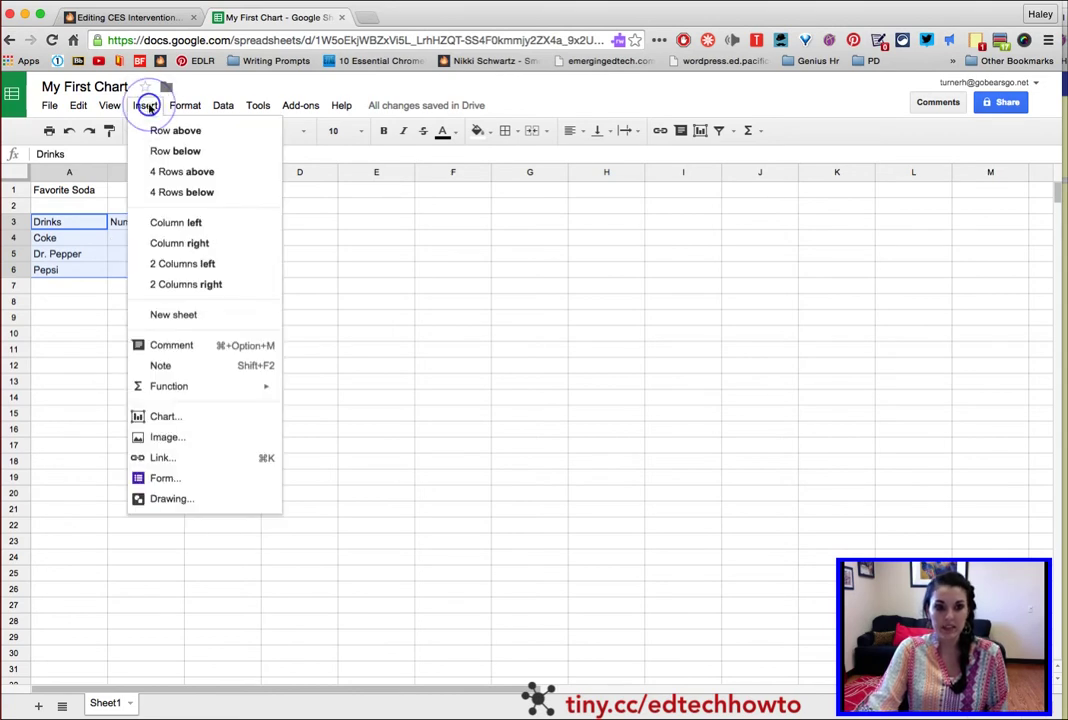
{"action": "left_click", "coordinate": [185, 420]}
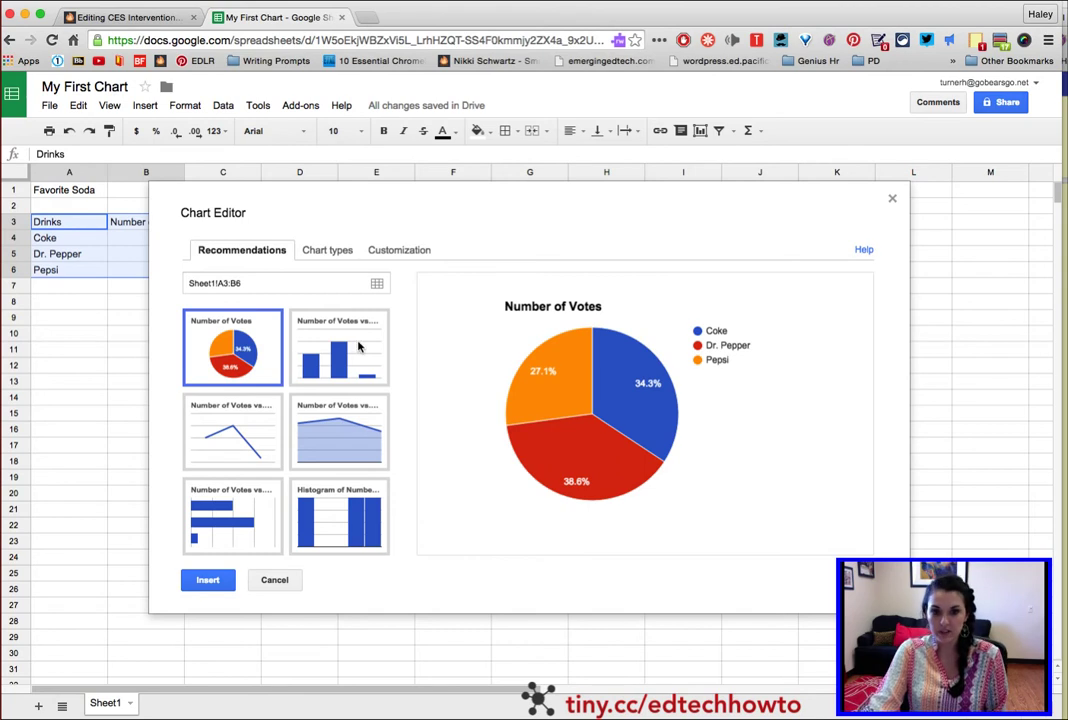
{"action": "left_click", "coordinate": [345, 349]}
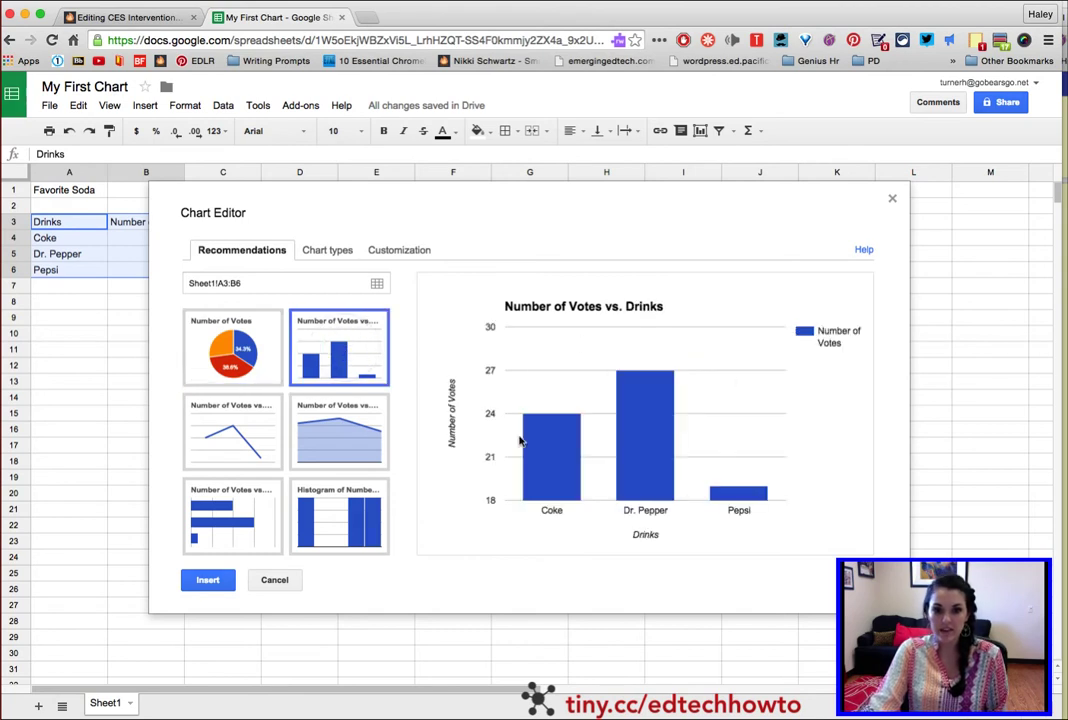
Step: Replace the chart title with "Favorite Soda Survey" in the chart's customization settings
{"action": "mouse_move", "coordinate": [660, 489]}
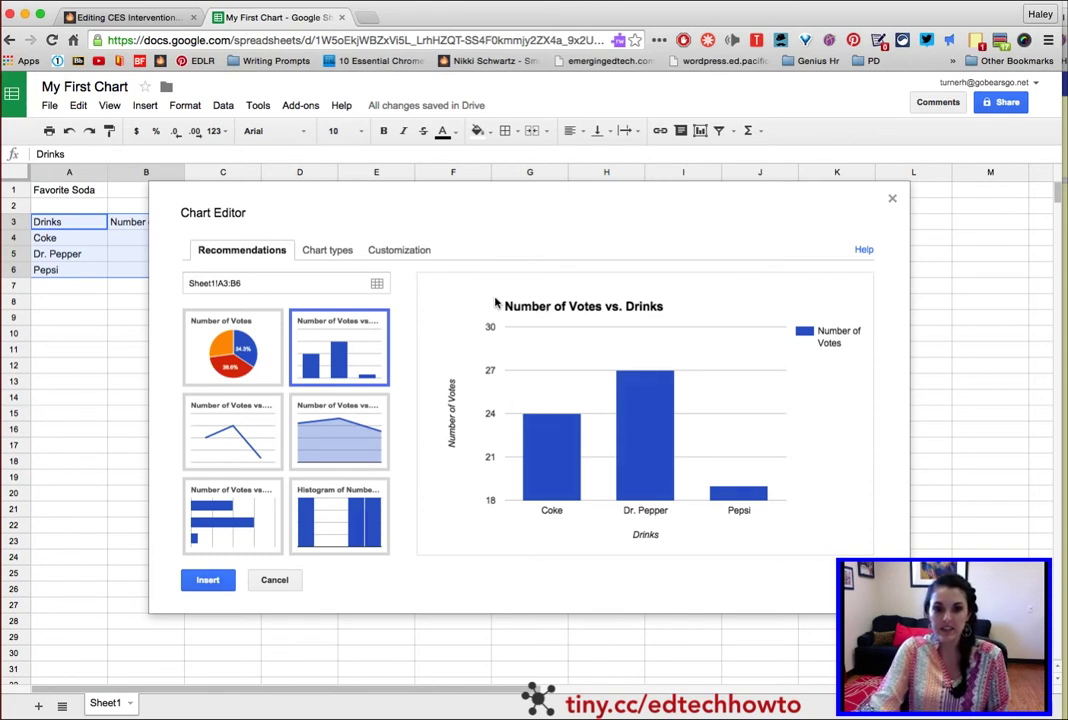
{"action": "left_click", "coordinate": [405, 251]}
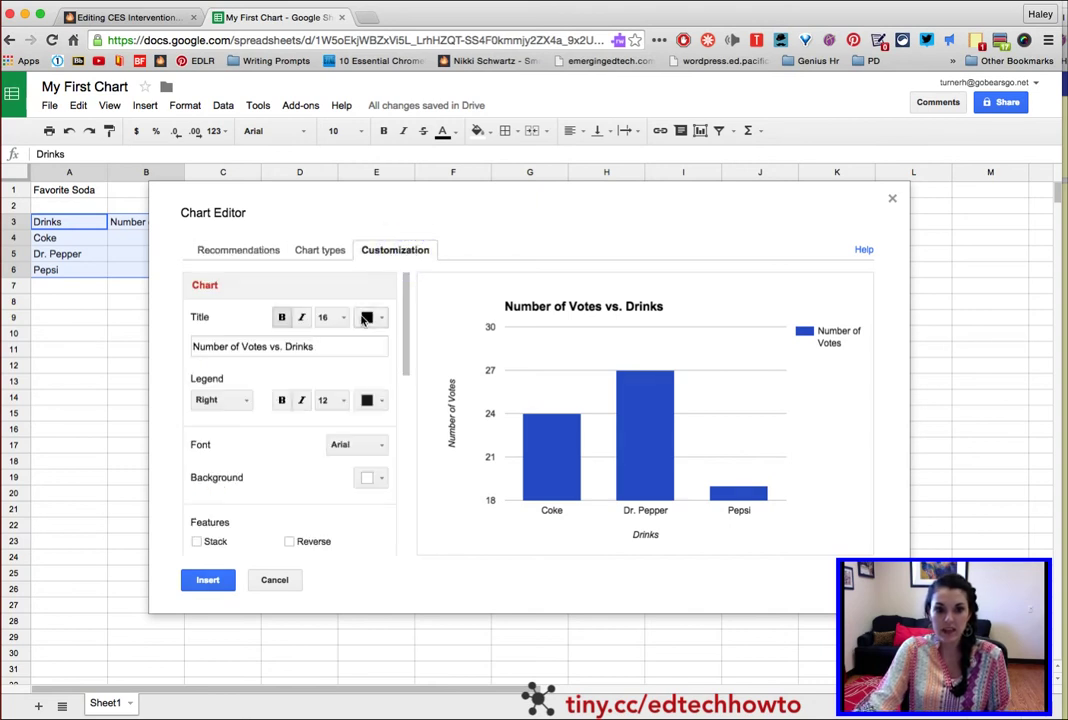
{"action": "left_click_drag", "start_coordinate": [336, 348], "coordinate": [170, 343]}
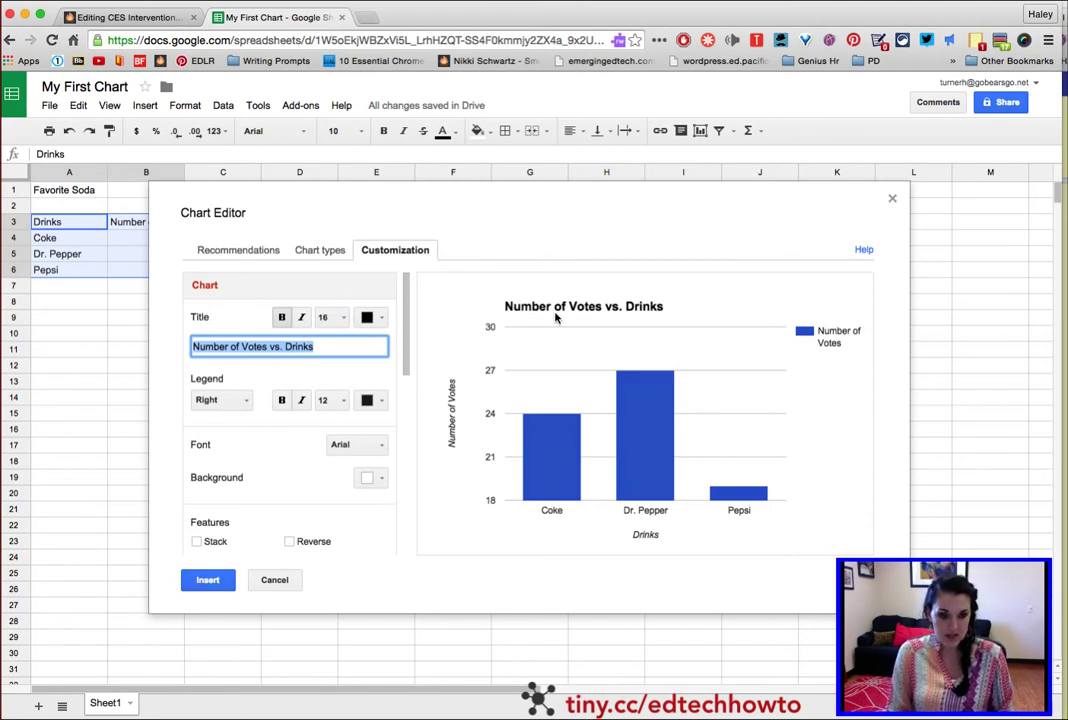
{"action": "type", "text": "Favorite Soda Surv"}
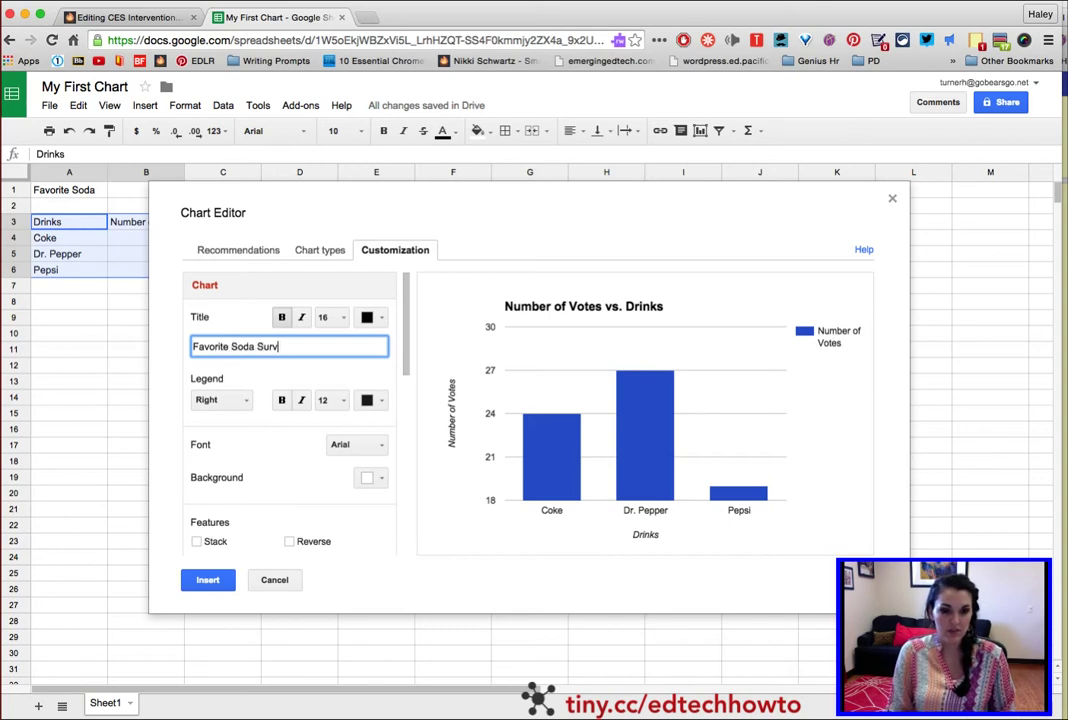
{"action": "type", "text": "ey"}
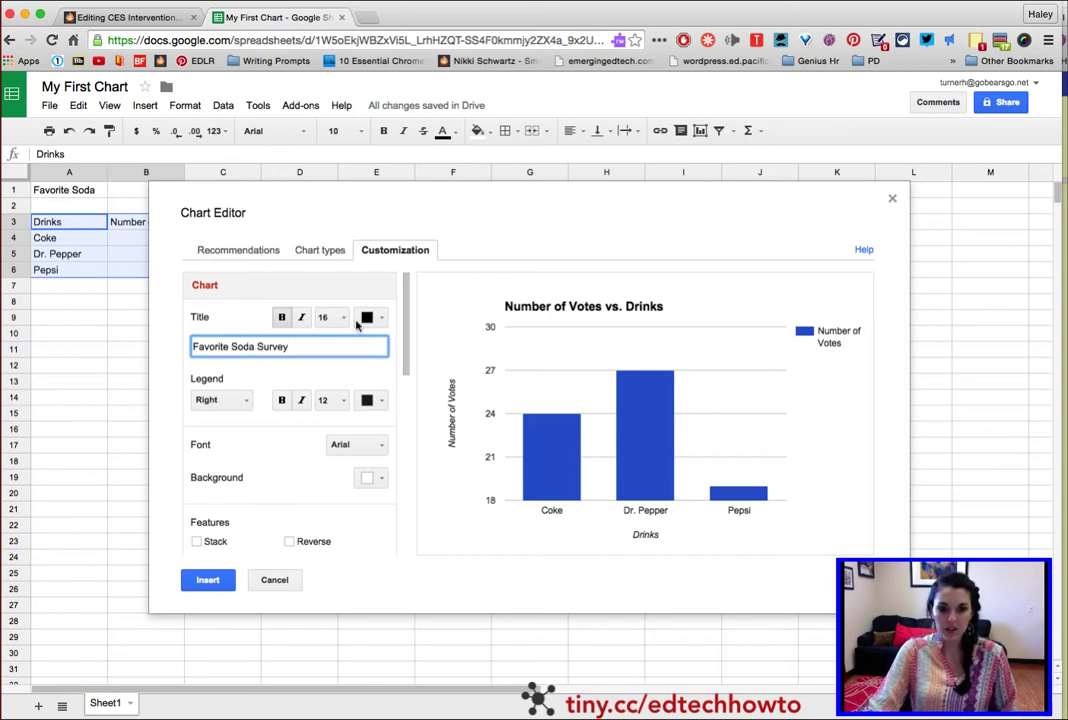
Step: Format the chart title with font size 24, blue colour and bold text
{"action": "left_click", "coordinate": [340, 317]}
{"action": "left_click", "coordinate": [353, 460]}
{"action": "left_click", "coordinate": [377, 318]}
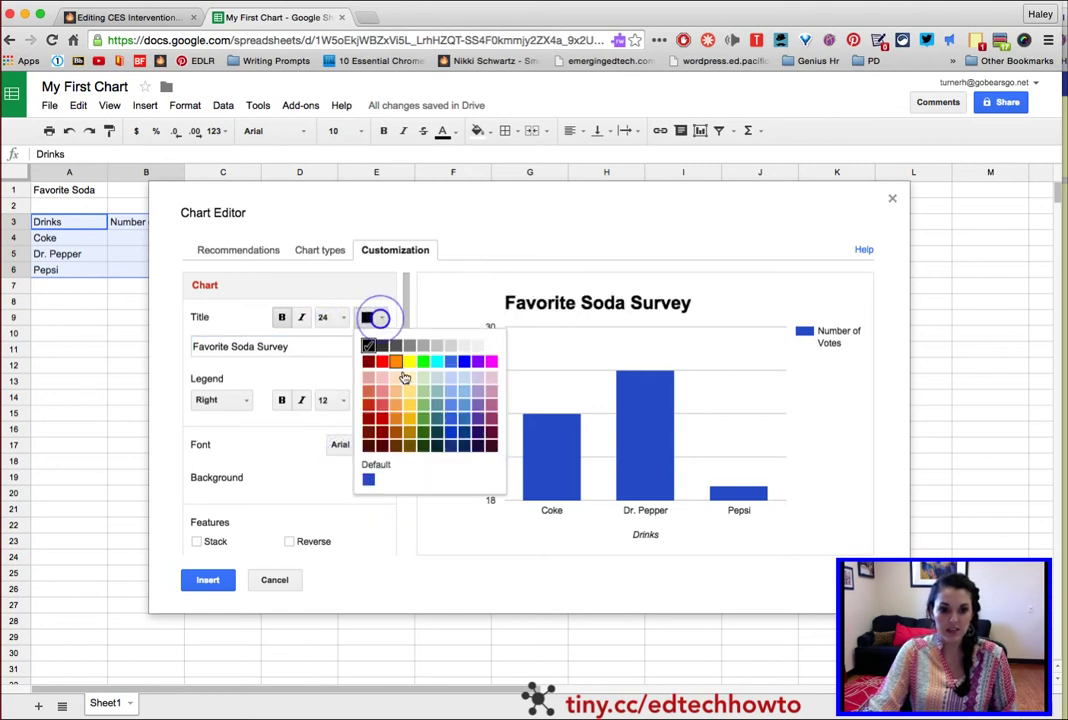
{"action": "left_click", "coordinate": [462, 364]}
{"action": "left_click", "coordinate": [282, 318]}
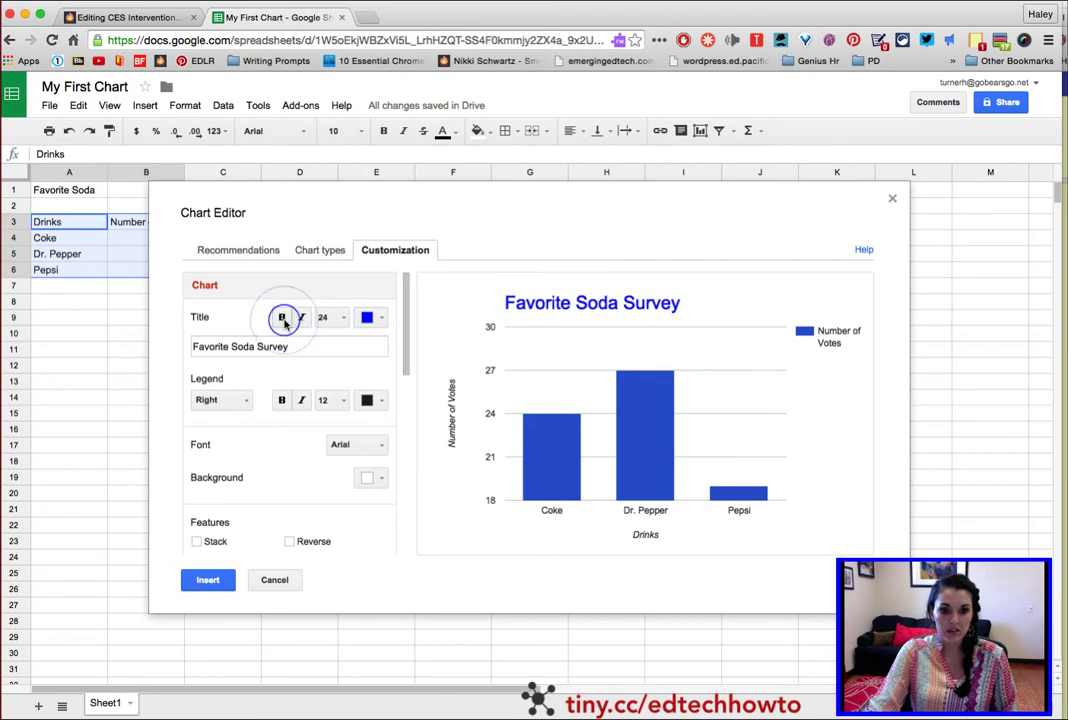
{"action": "left_click", "coordinate": [286, 318]}
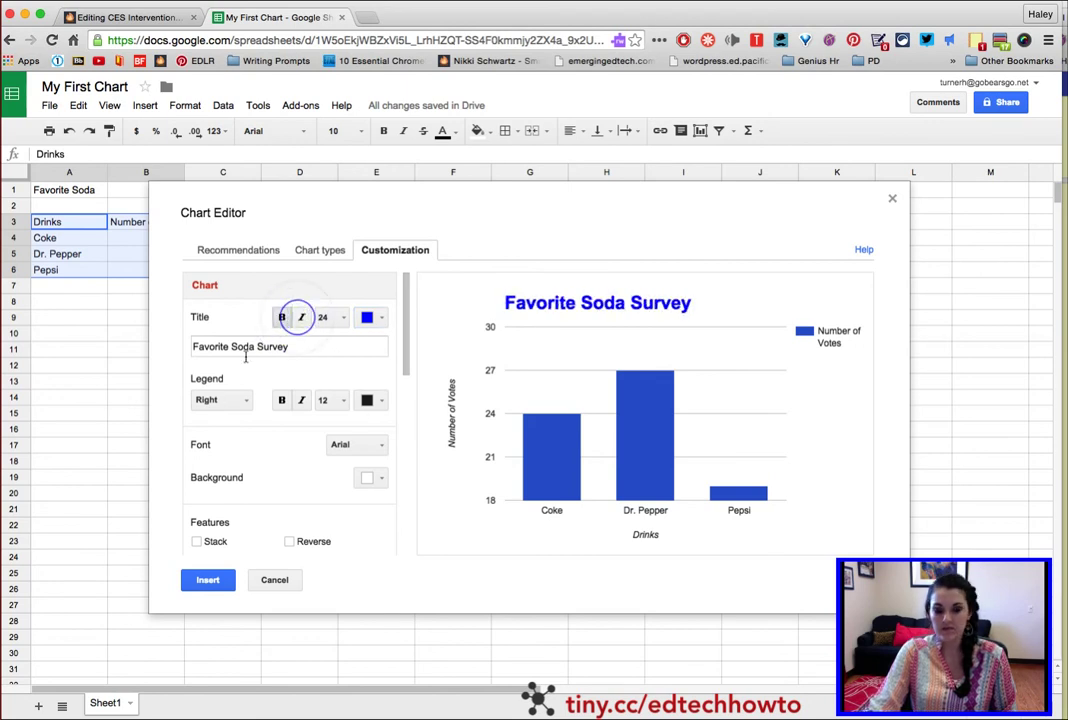
{"action": "scroll", "coordinate": [246, 352], "scroll_direction": "down", "scroll_amount": 1}
{"action": "scroll", "coordinate": [310, 312], "scroll_direction": "up", "scroll_amount": 1}
{"action": "scroll", "coordinate": [300, 300], "scroll_direction": "down", "scroll_amount": 1}
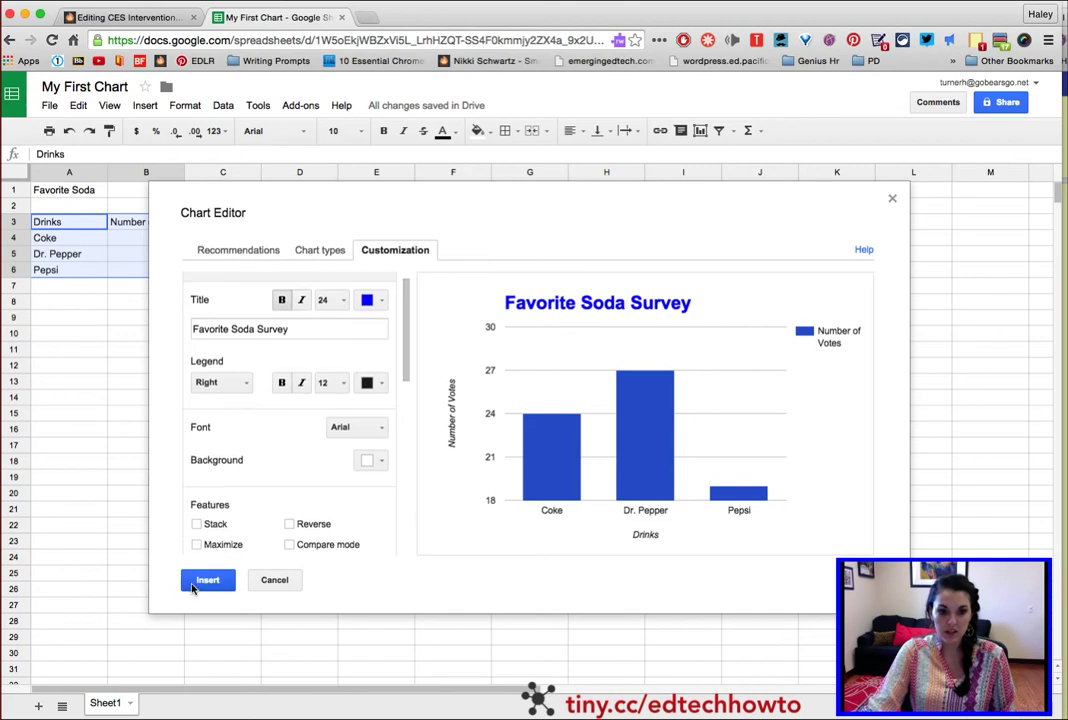
Step: Insert the chart into the sheet and place it directly below the data table, slightly enlarged to span about rows 8 to 25
{"action": "left_click", "coordinate": [200, 582]}
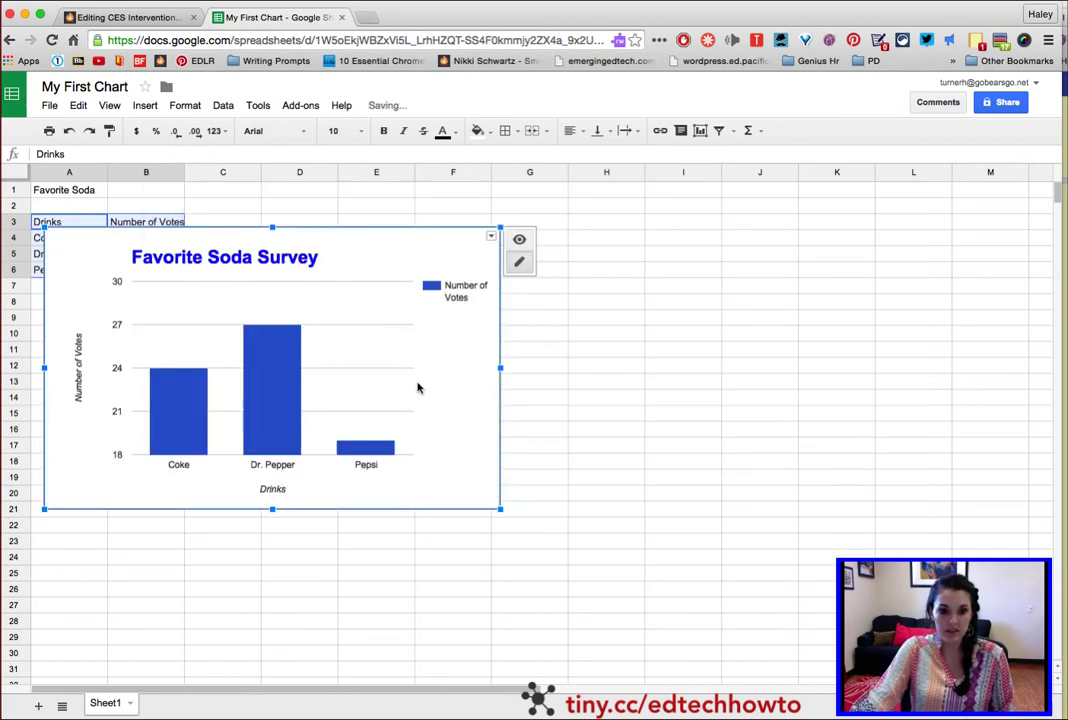
{"action": "left_click_drag", "start_coordinate": [418, 388], "coordinate": [431, 481]}
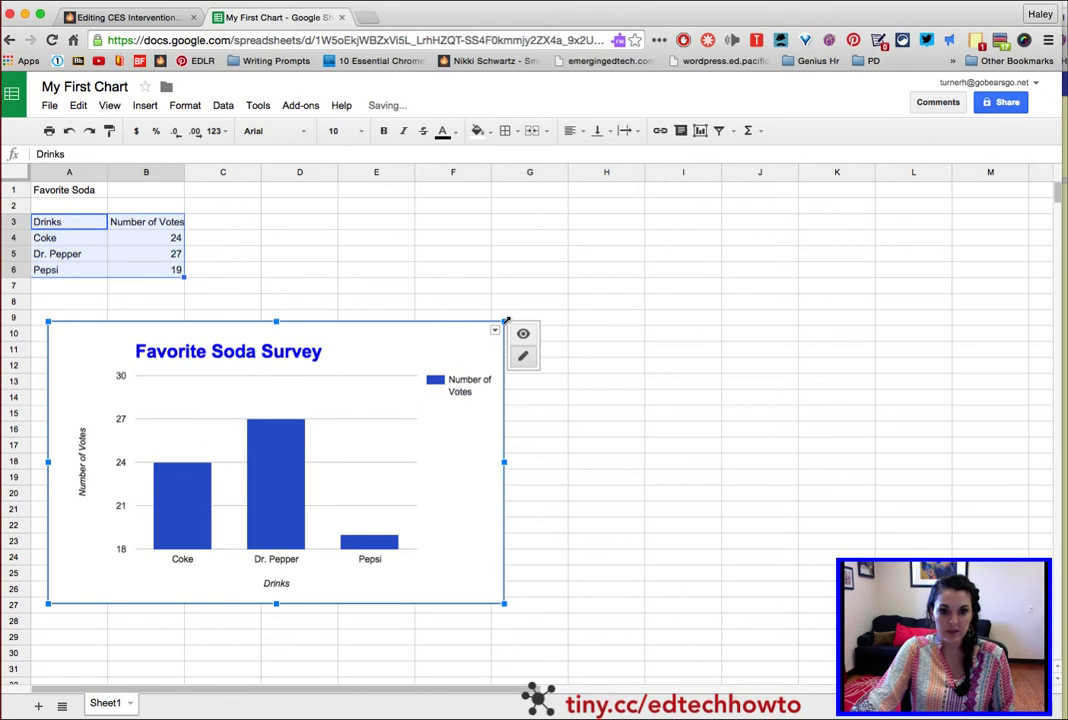
{"action": "left_click_drag", "start_coordinate": [506, 321], "coordinate": [523, 292]}
{"action": "left_click", "coordinate": [448, 431]}
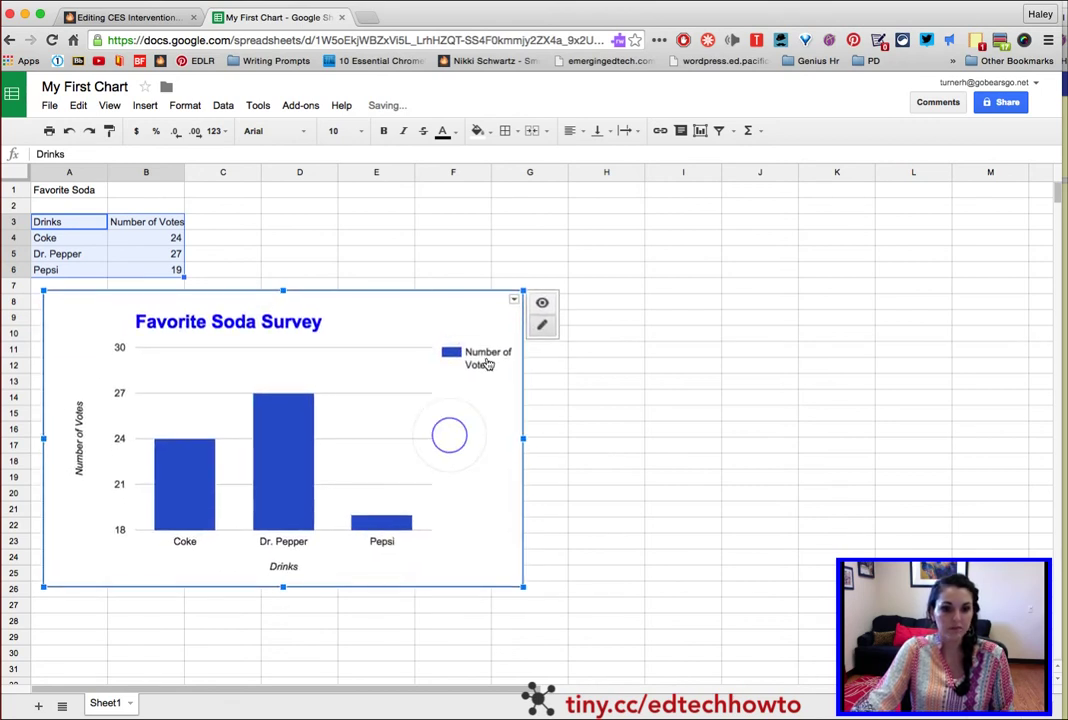
Step: Fill the chart's column series with red
{"action": "left_click", "coordinate": [296, 441]}
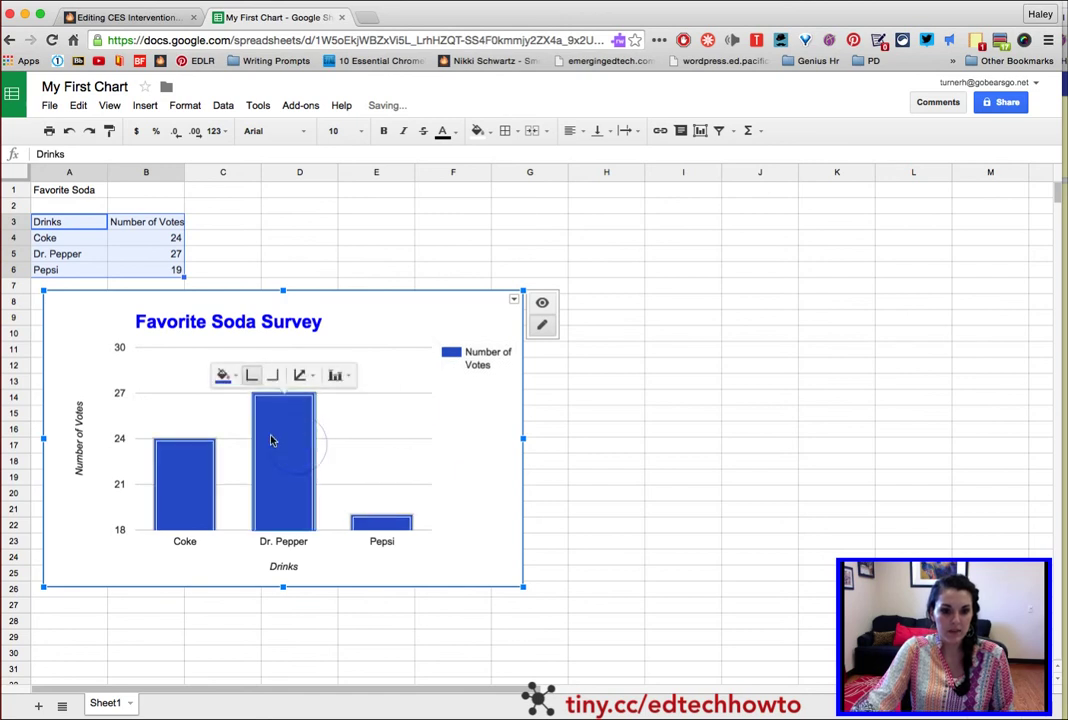
{"action": "left_click", "coordinate": [222, 375]}
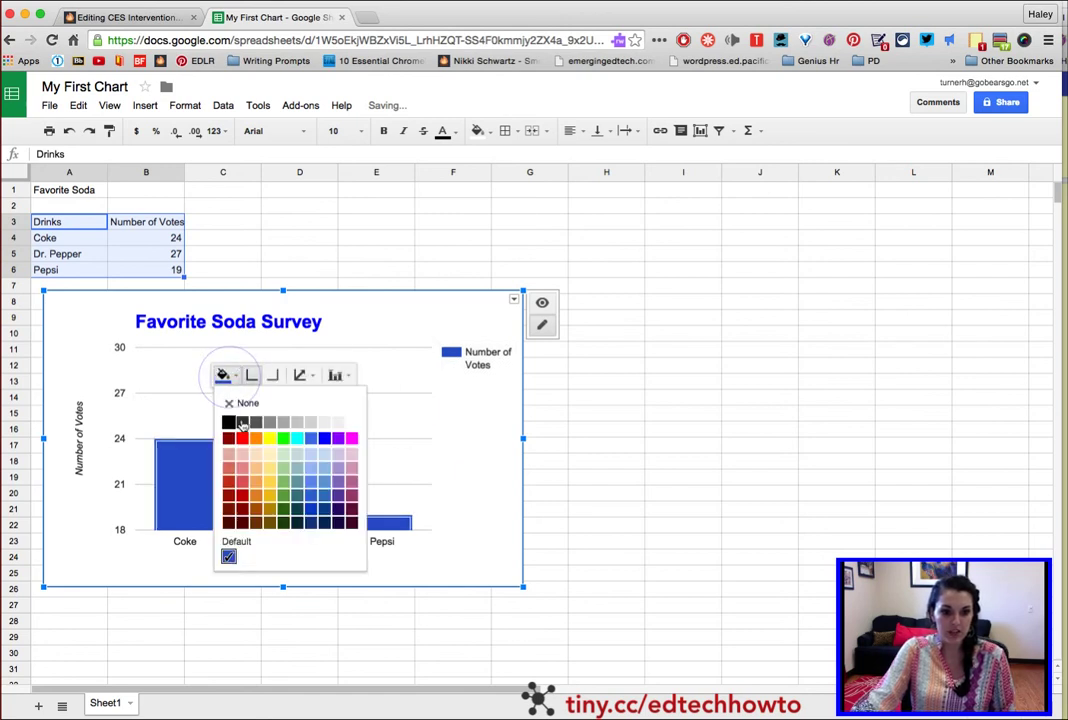
{"action": "left_click", "coordinate": [242, 437]}
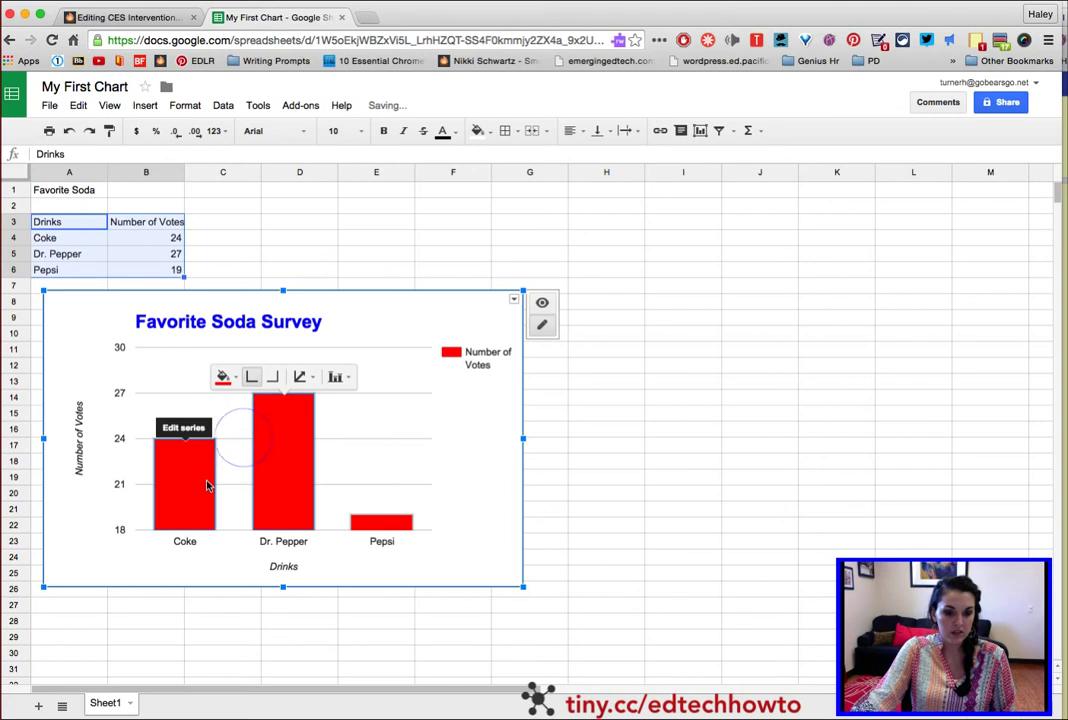
{"action": "left_click", "coordinate": [206, 486]}
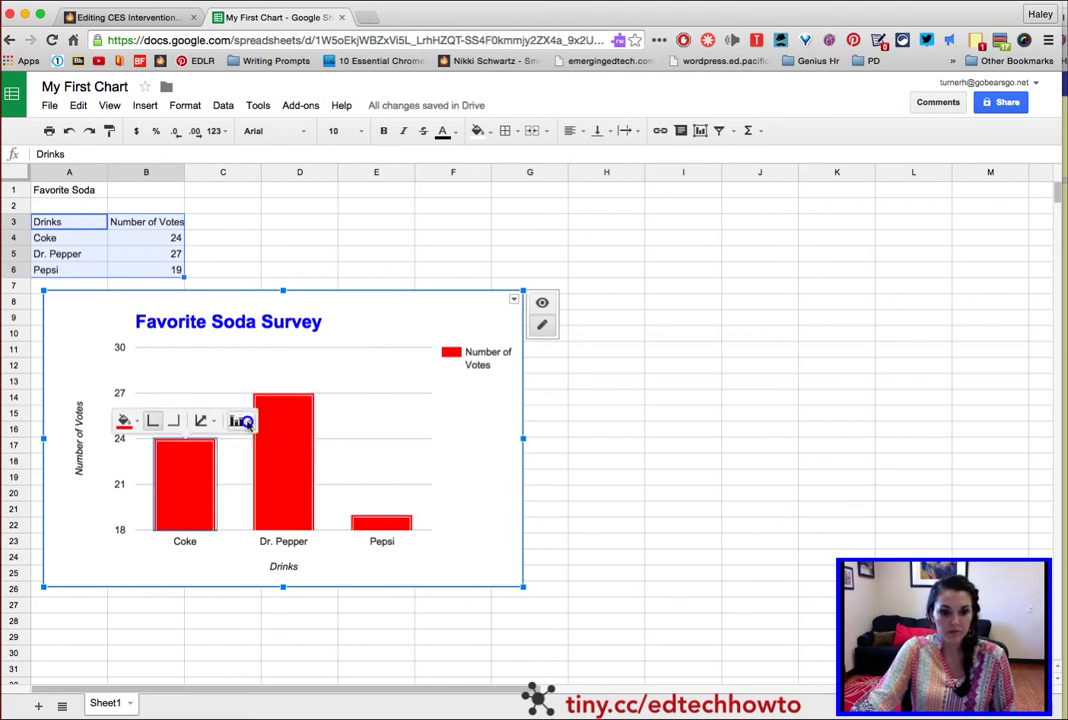
{"action": "left_click", "coordinate": [247, 422]}
{"action": "left_click", "coordinate": [245, 420]}
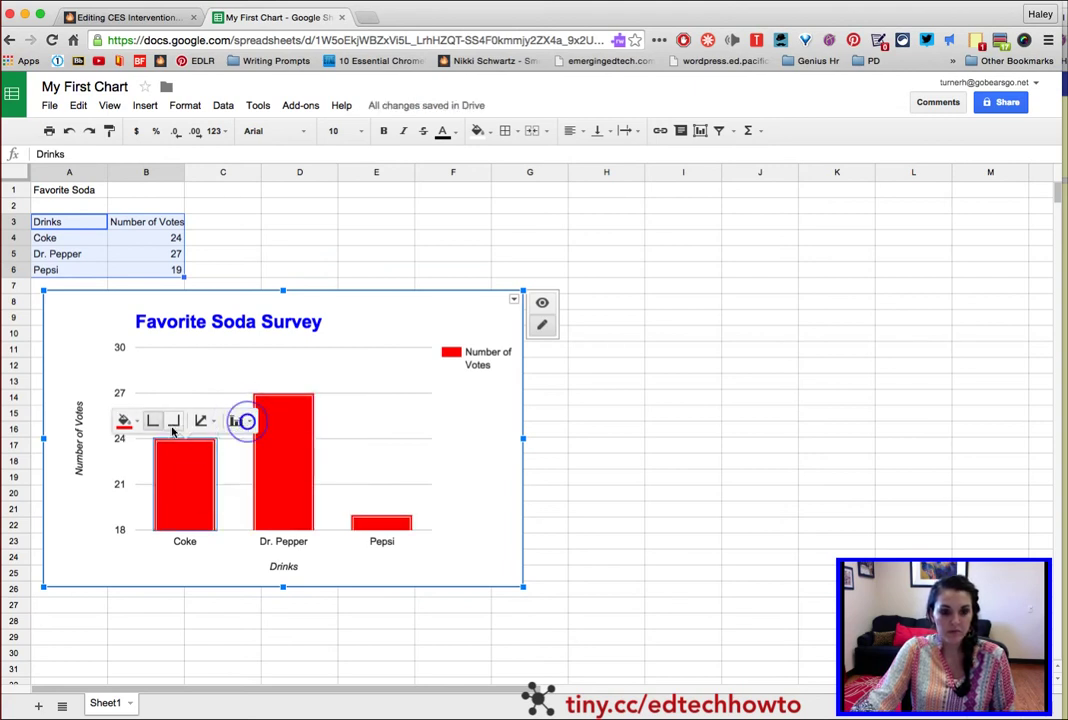
{"action": "left_click", "coordinate": [290, 521]}
Step: Fill the chart's column series with dark purple
{"action": "left_click", "coordinate": [375, 513]}
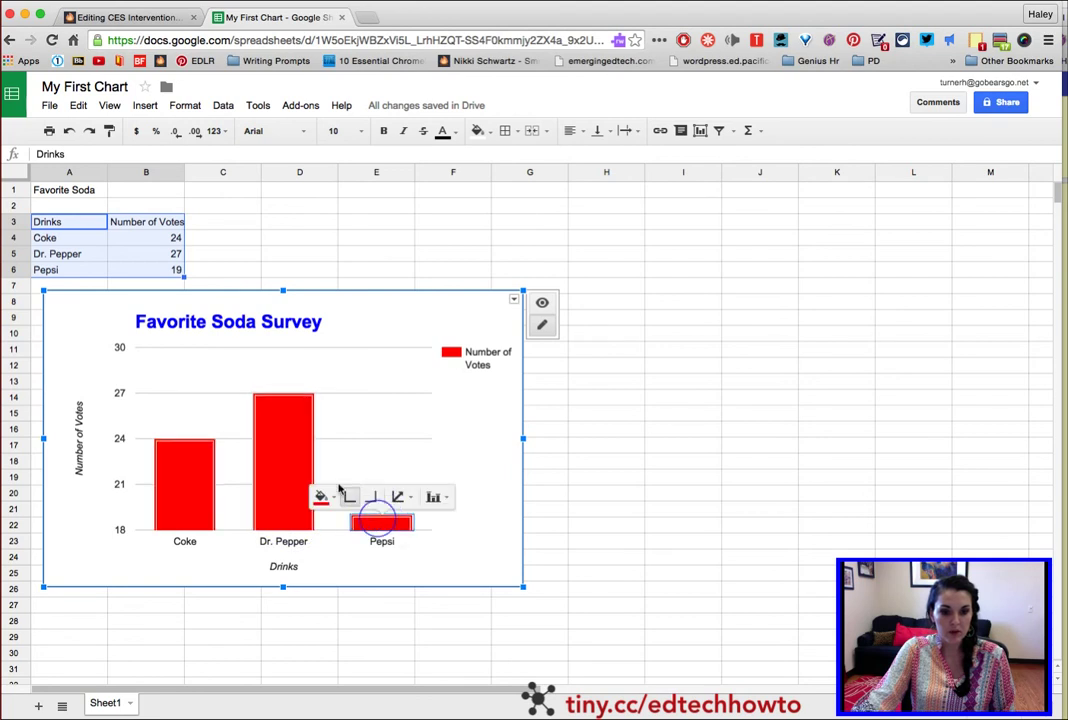
{"action": "left_click", "coordinate": [321, 496]}
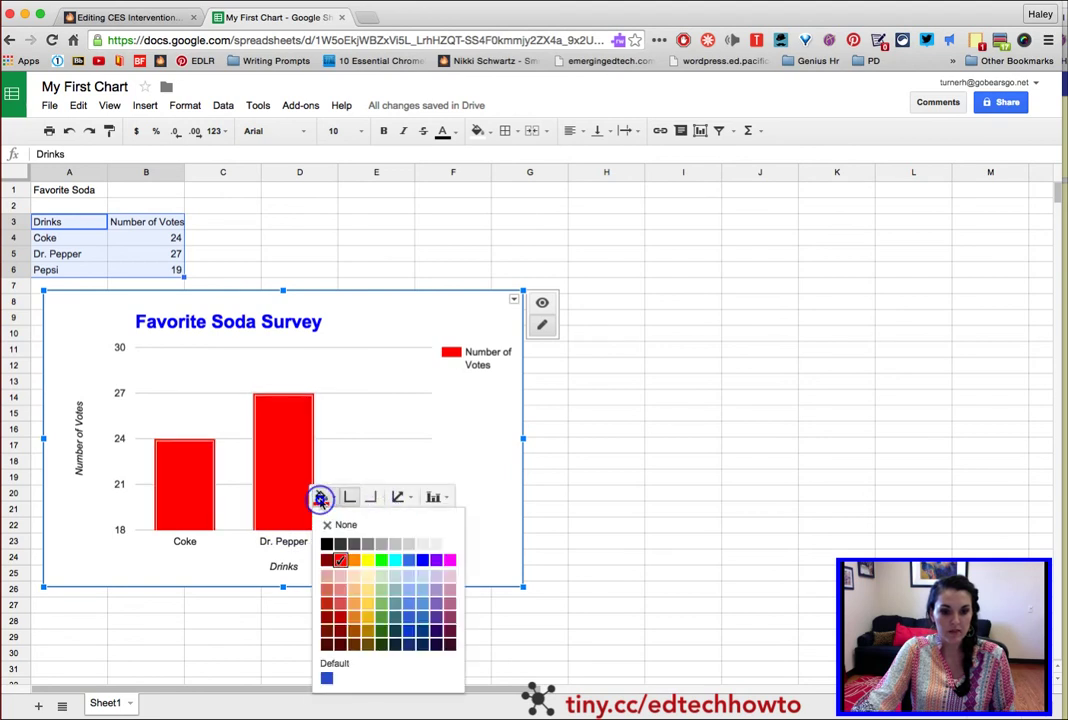
{"action": "left_click", "coordinate": [443, 630]}
{"action": "left_click", "coordinate": [472, 514]}
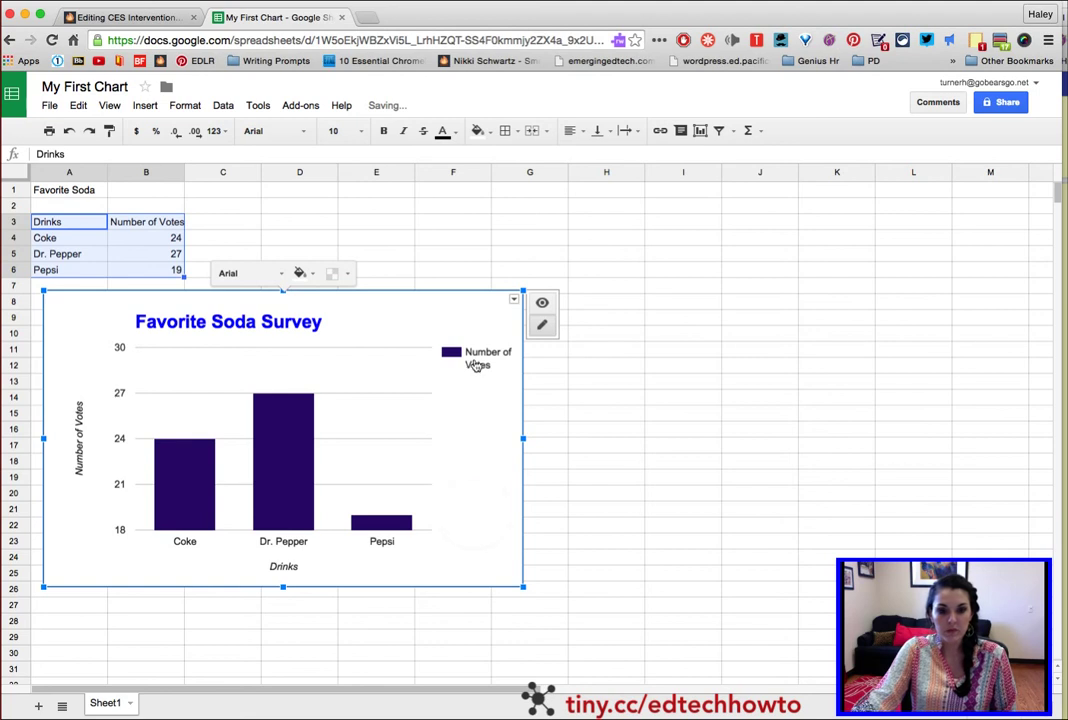
Step: Nudge the chart slightly up and to the left, and switch it to view mode and back to quick edit mode
{"action": "left_click_drag", "start_coordinate": [453, 410], "coordinate": [446, 404]}
{"action": "left_click", "coordinate": [539, 303]}
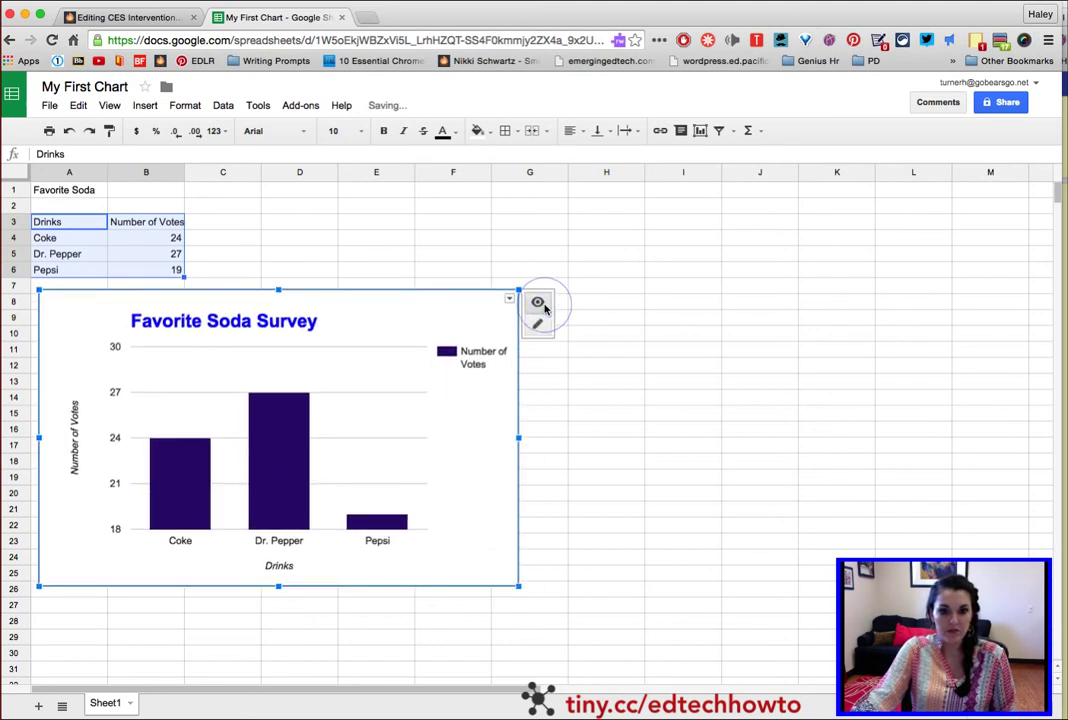
{"action": "left_click", "coordinate": [538, 324]}
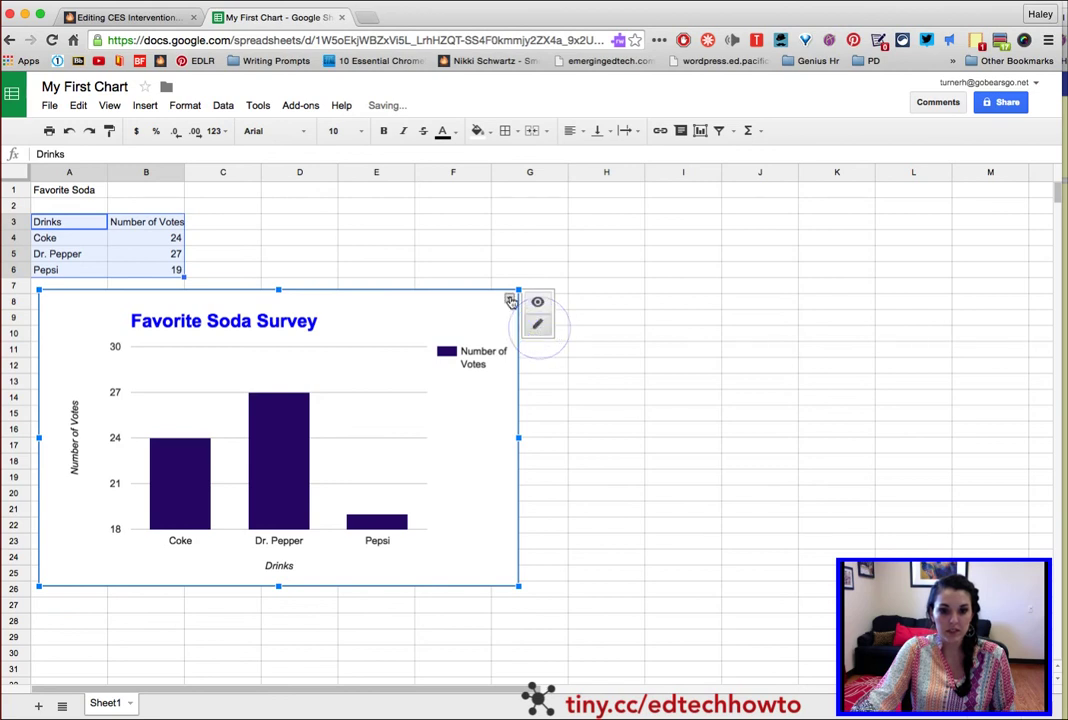
Step: Try the recommended pie chart in the chart's advanced editor and cancel without updating the chart
{"action": "left_click", "coordinate": [509, 299]}
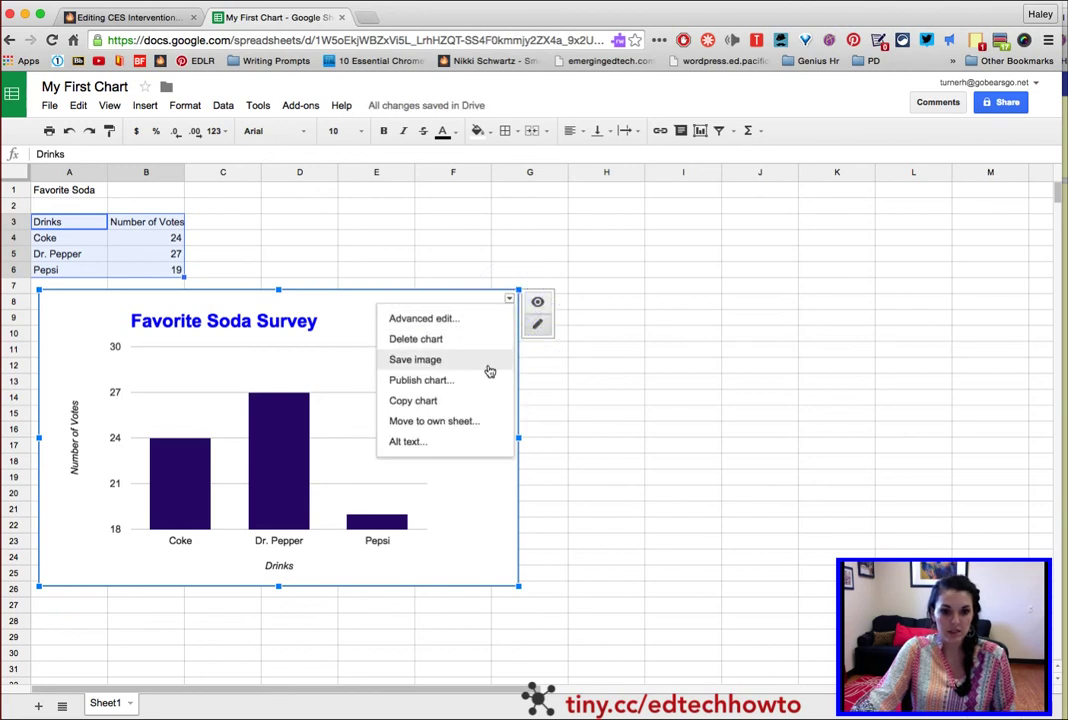
{"action": "left_click", "coordinate": [474, 319]}
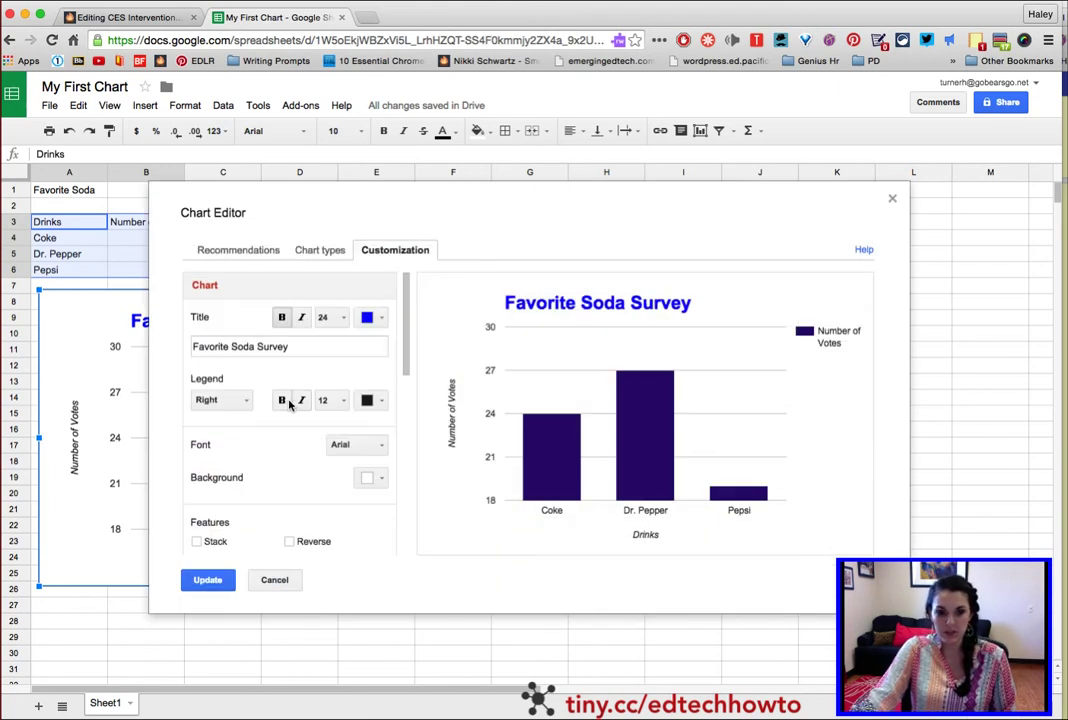
{"action": "scroll", "coordinate": [289, 404], "scroll_direction": "down", "scroll_amount": 4}
{"action": "scroll", "coordinate": [289, 404], "scroll_direction": "up", "scroll_amount": 4}
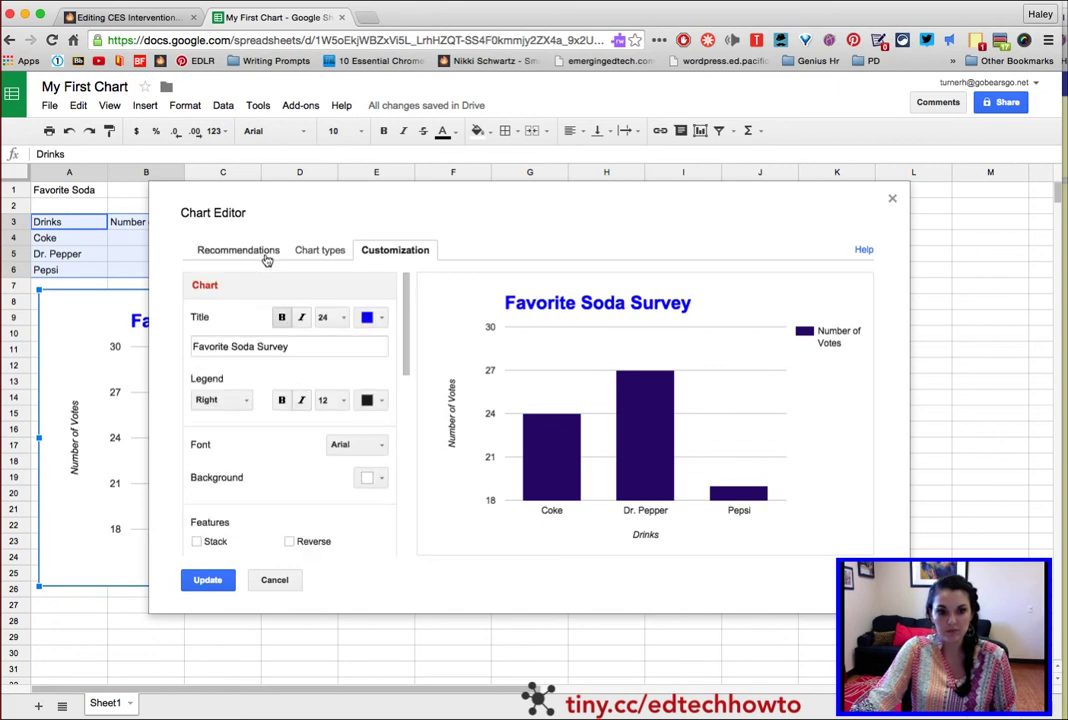
{"action": "left_click", "coordinate": [266, 252]}
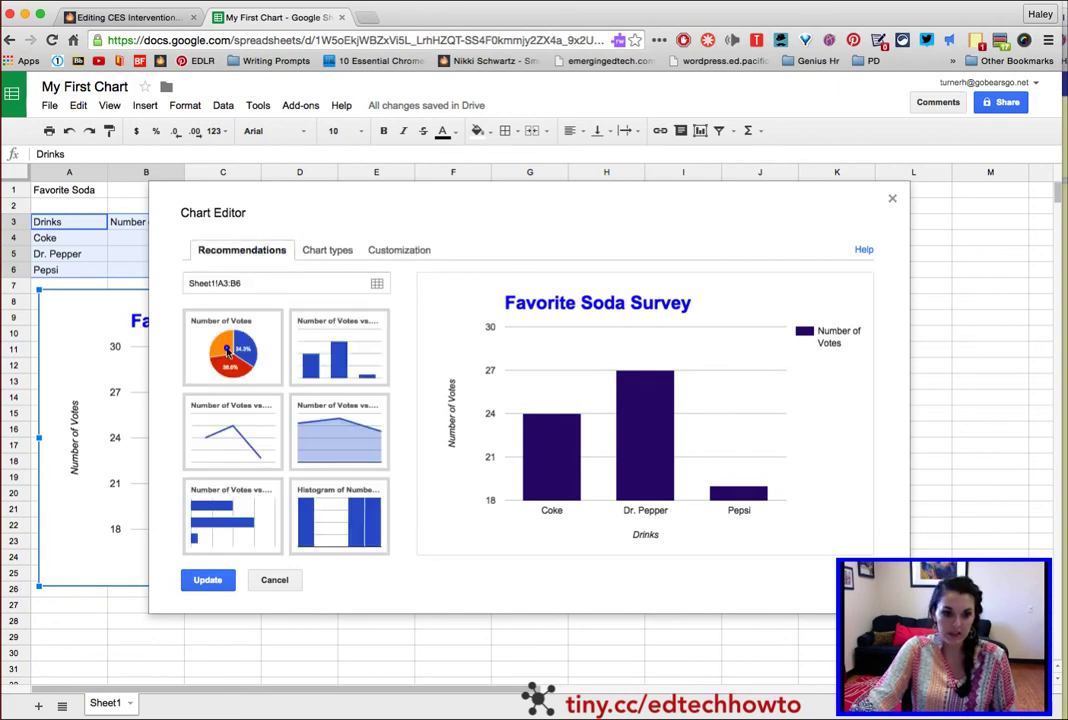
{"action": "left_click", "coordinate": [236, 350]}
{"action": "left_click", "coordinate": [392, 249]}
{"action": "left_click", "coordinate": [276, 588]}
{"action": "left_click", "coordinate": [478, 444]}
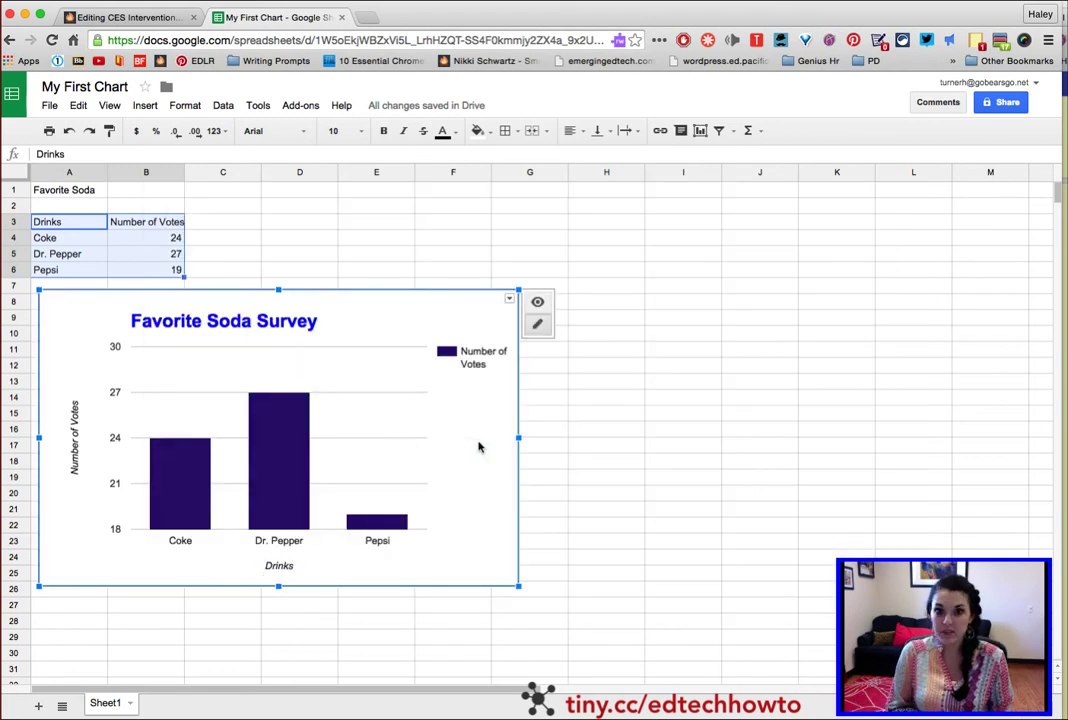